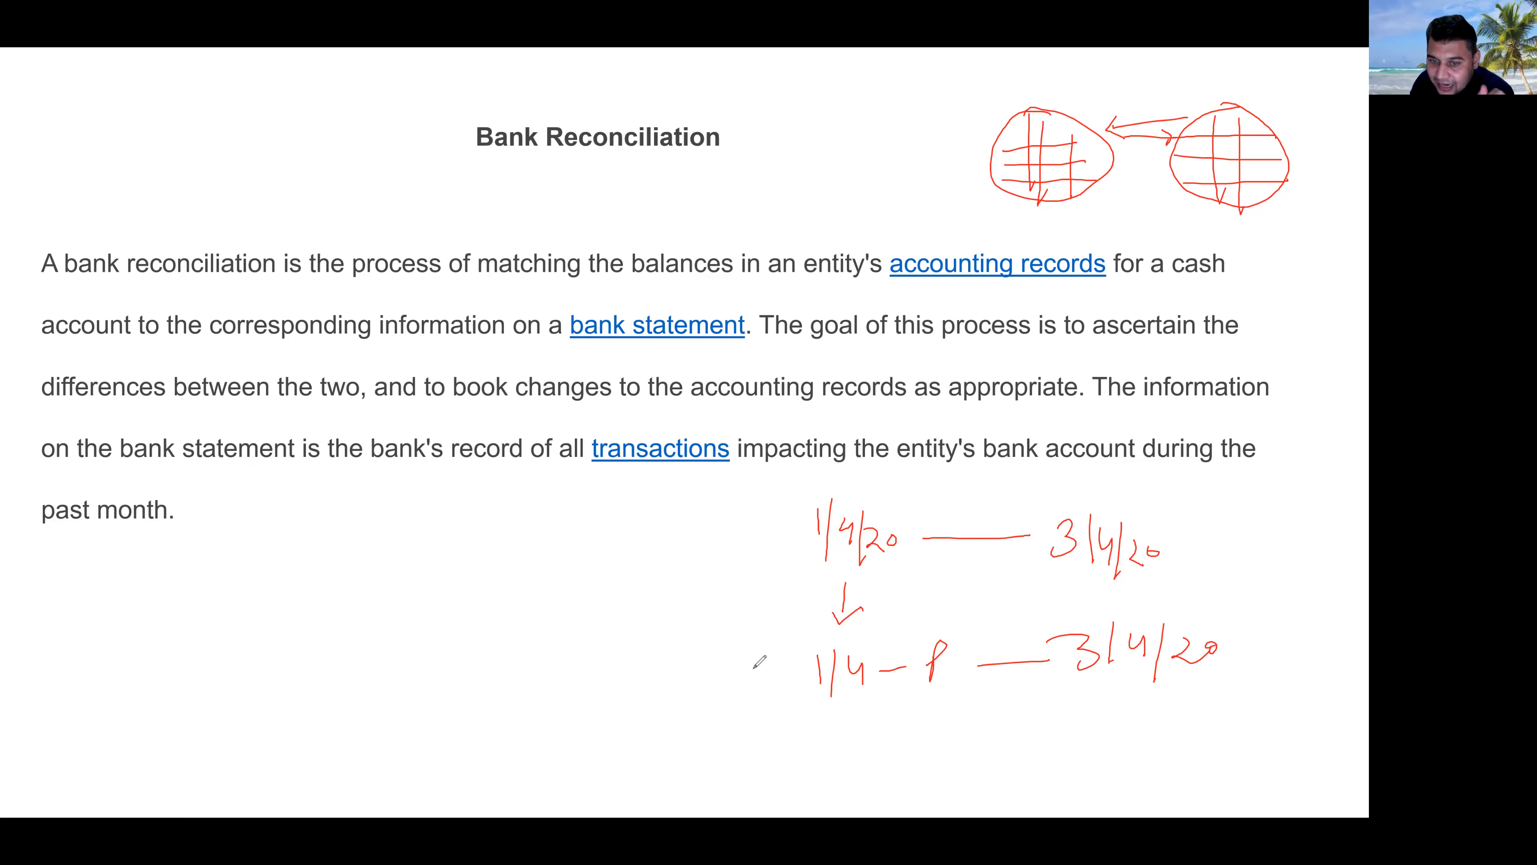
pyautogui.moveTo(768, 652)
pyautogui.mouseDown()
pyautogui.moveTo(785, 671)
pyautogui.moveTo(821, 646)
pyautogui.mouseUp()
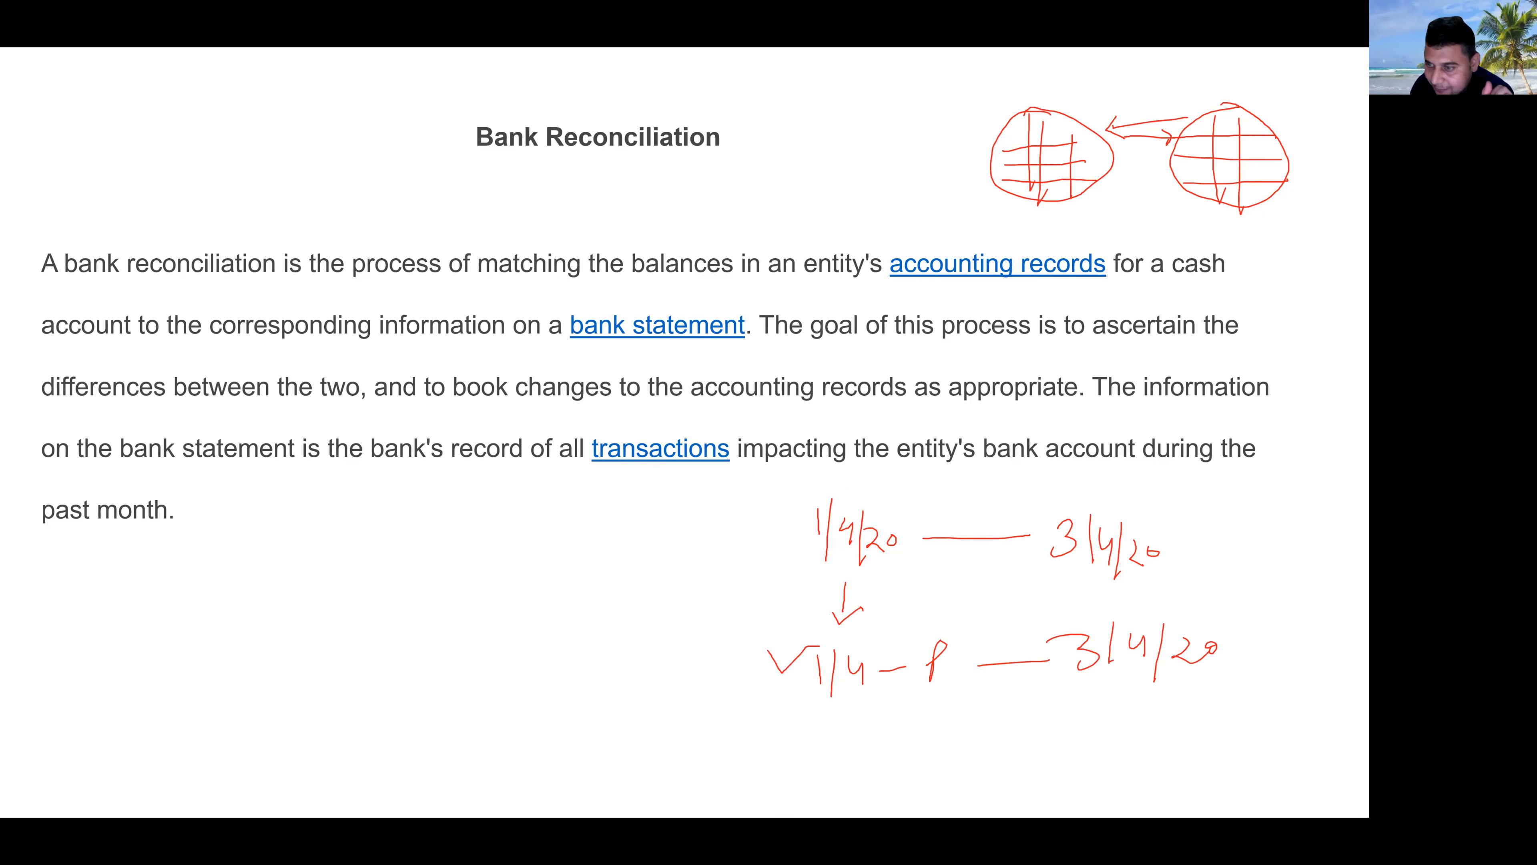
pyautogui.moveTo(1231, 619); pyautogui.dragTo(1269, 616)
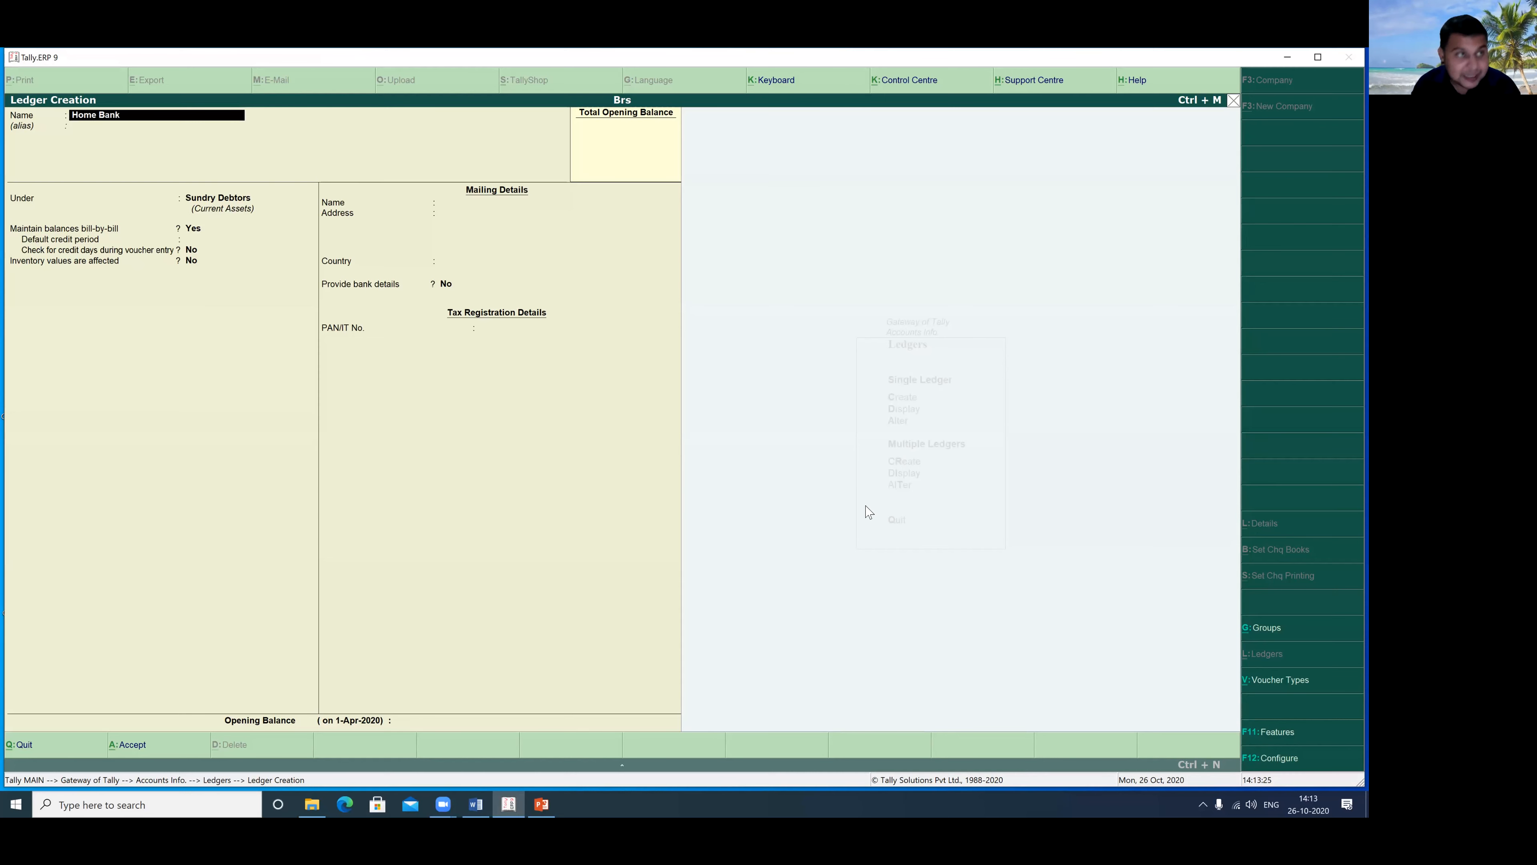
# Step: Keep the ledger name Home Bank without an alias and place it under the Bank Accounts group
pyautogui.press('Return')
pyautogui.press('Return')
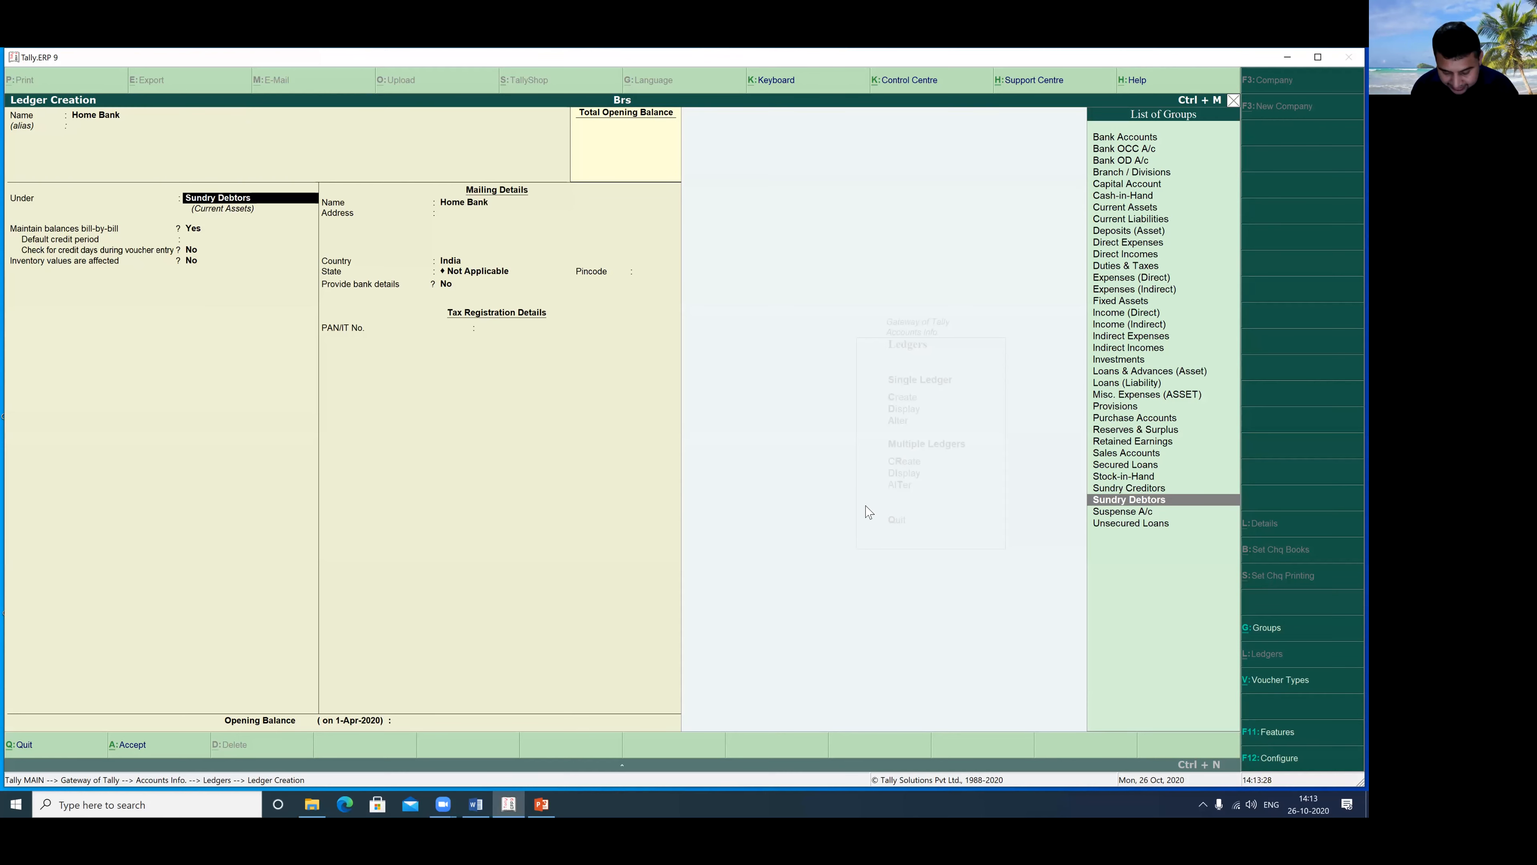
pyautogui.write('B')
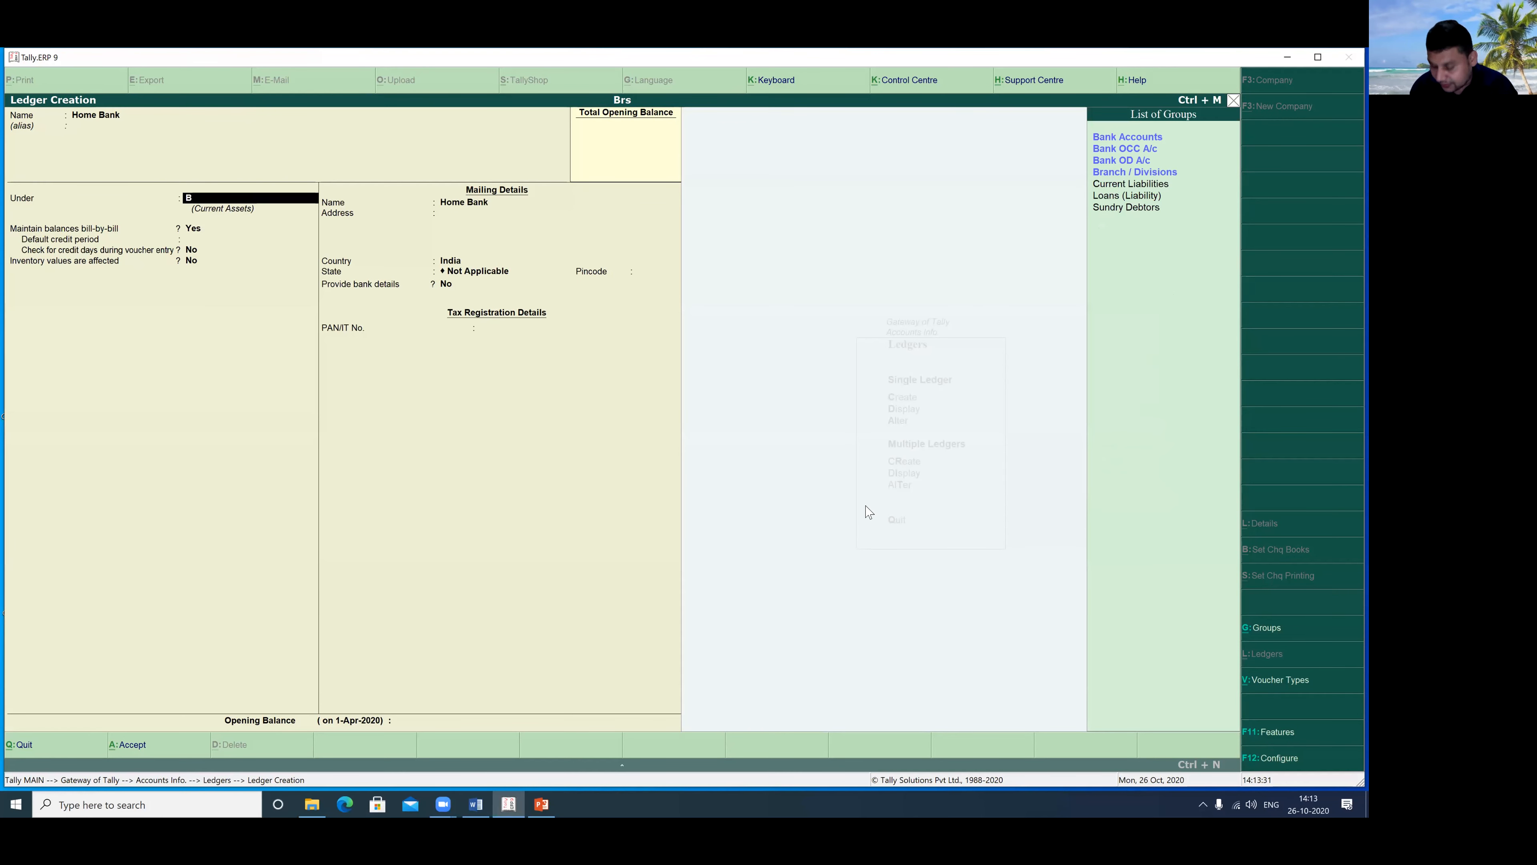
pyautogui.press('Return')
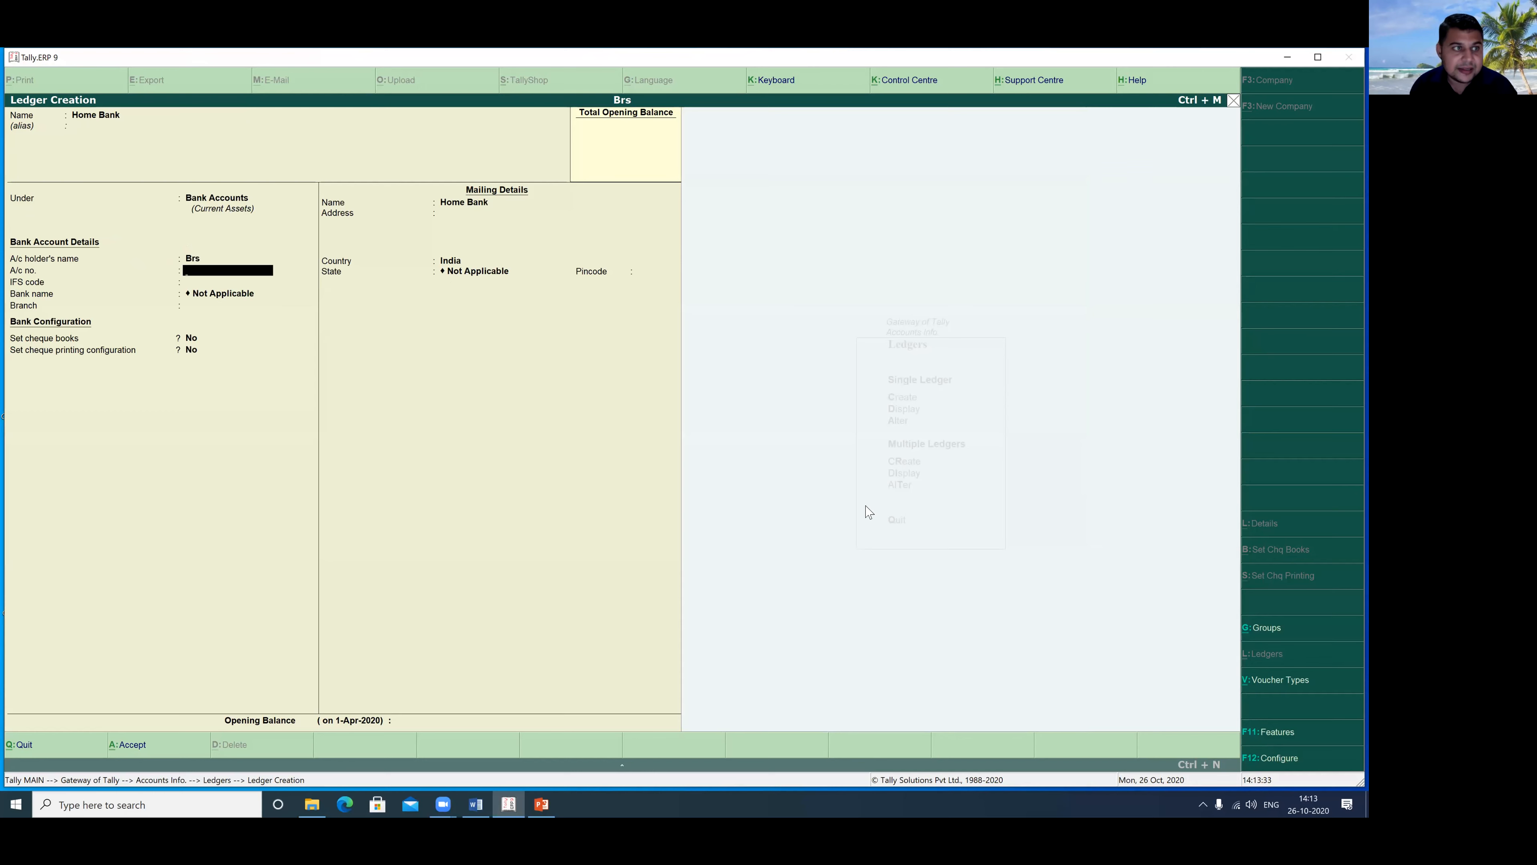
# Step: Save the Home Bank ledger with the default bank and mailing details, and return to the Gateway of Tally
pyautogui.press('Return')
pyautogui.press('Return')
pyautogui.press('Return')
pyautogui.press('Return')
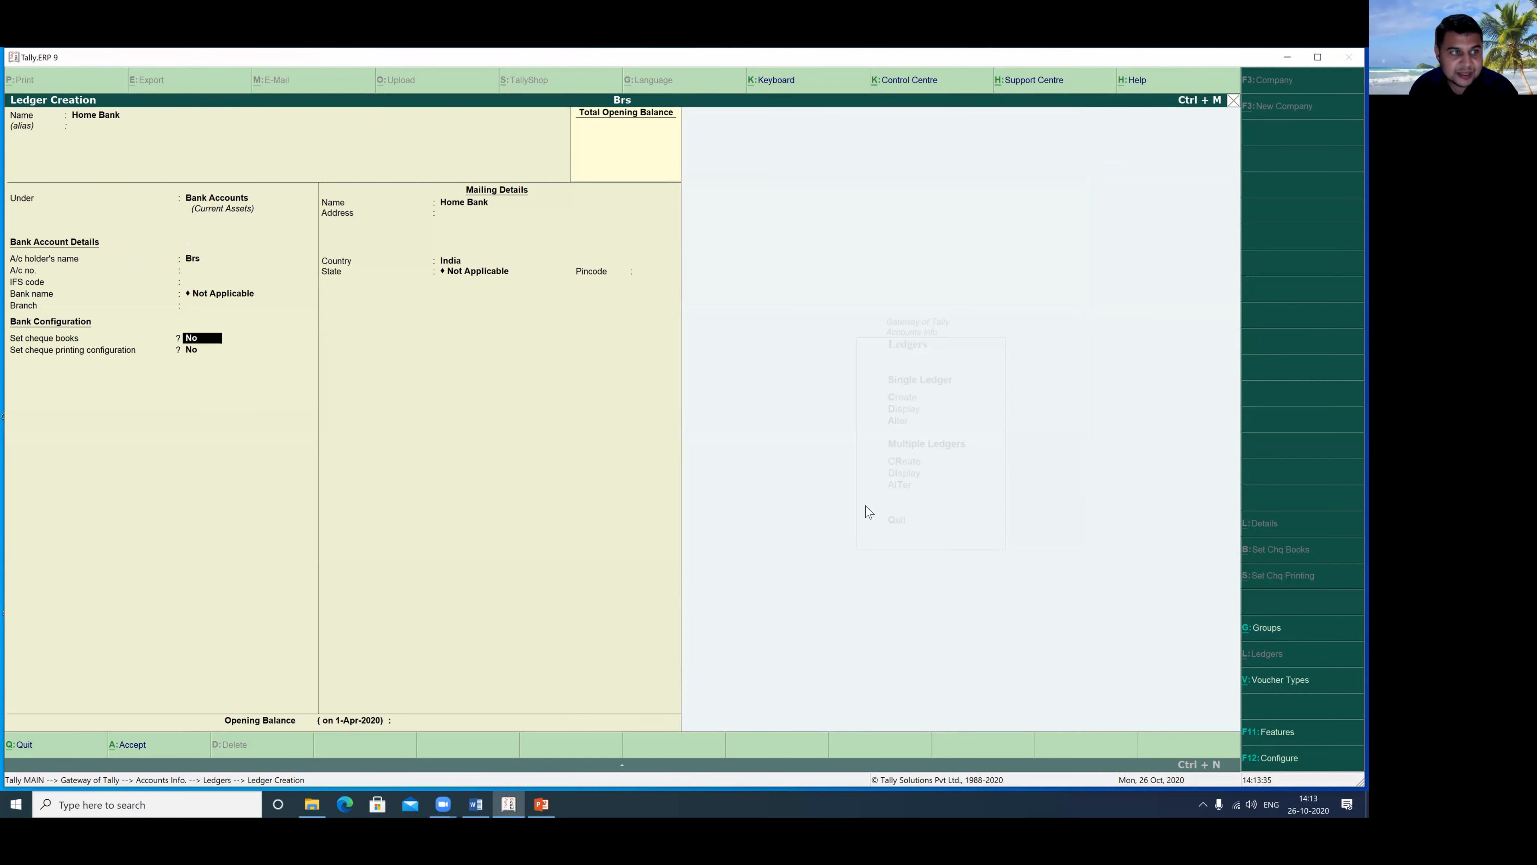
pyautogui.press('Return')
pyautogui.press('Return')
pyautogui.press('Return')
pyautogui.press('Return')
pyautogui.press('Return')
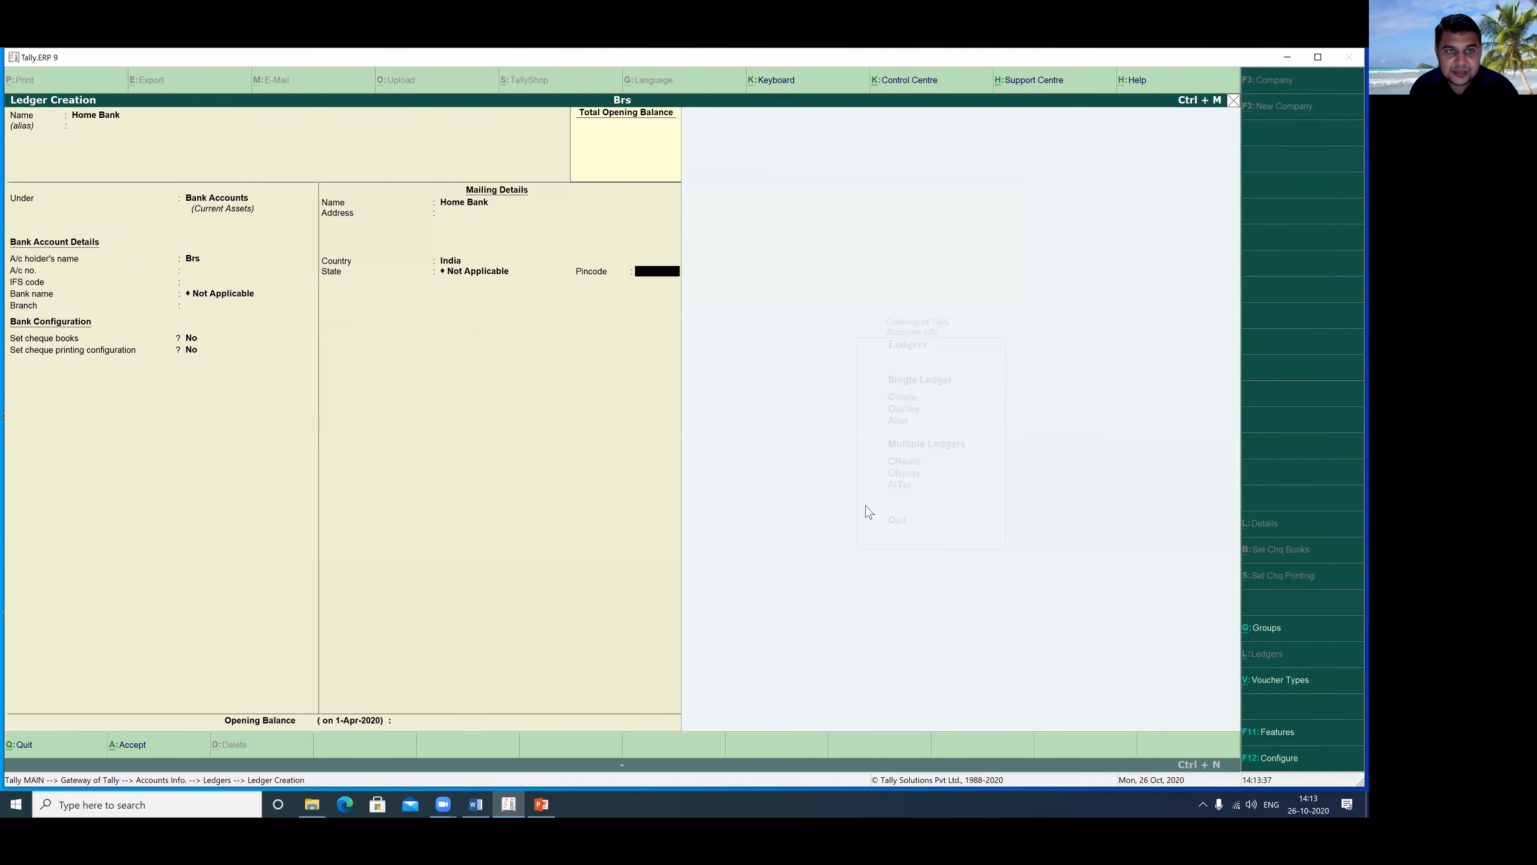
pyautogui.press('Return')
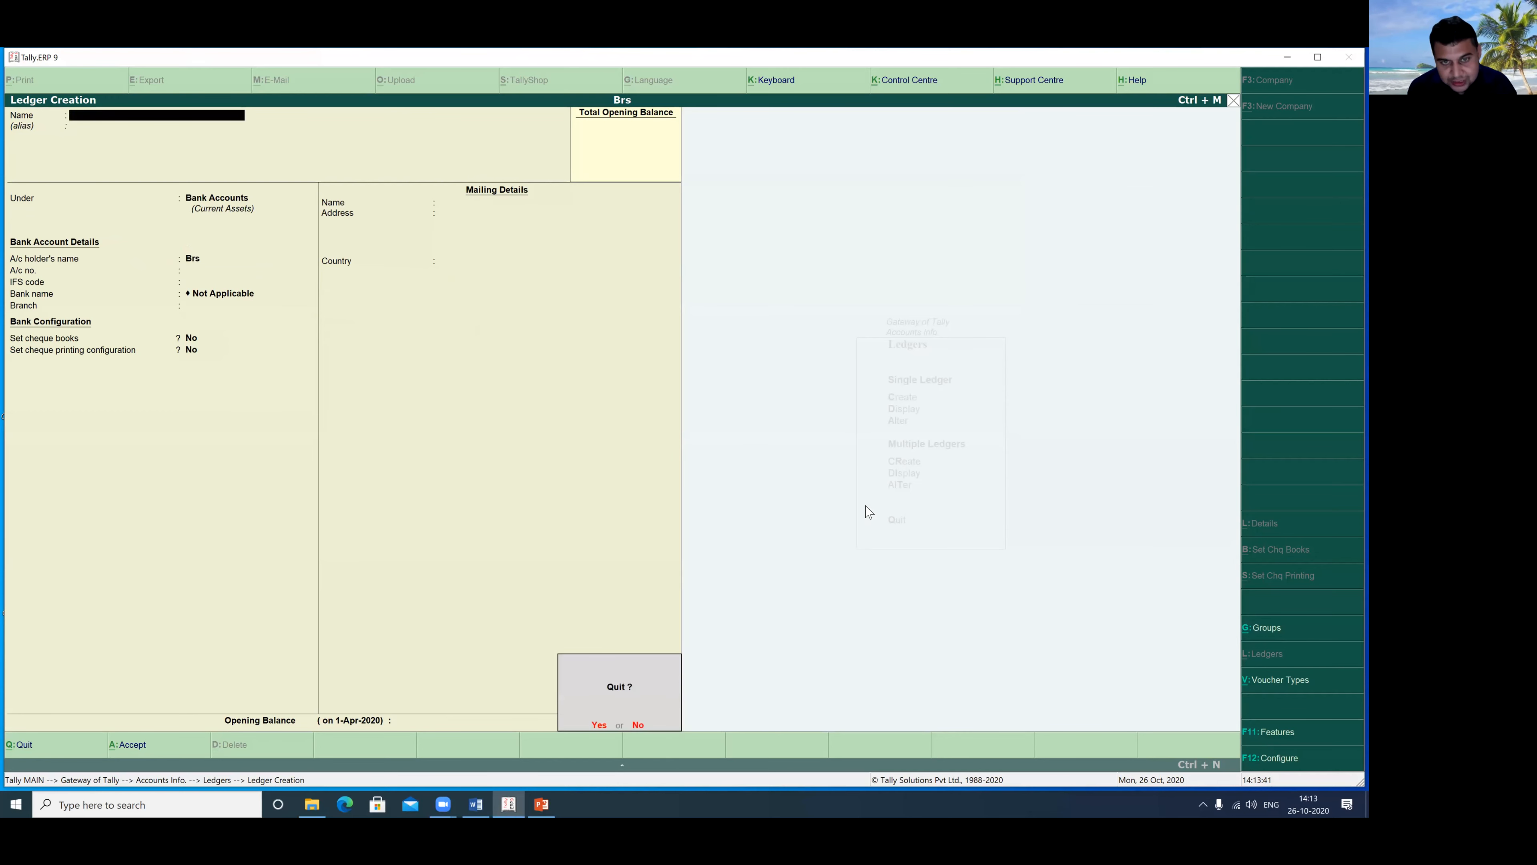
pyautogui.press('Escape')
pyautogui.press('Escape')
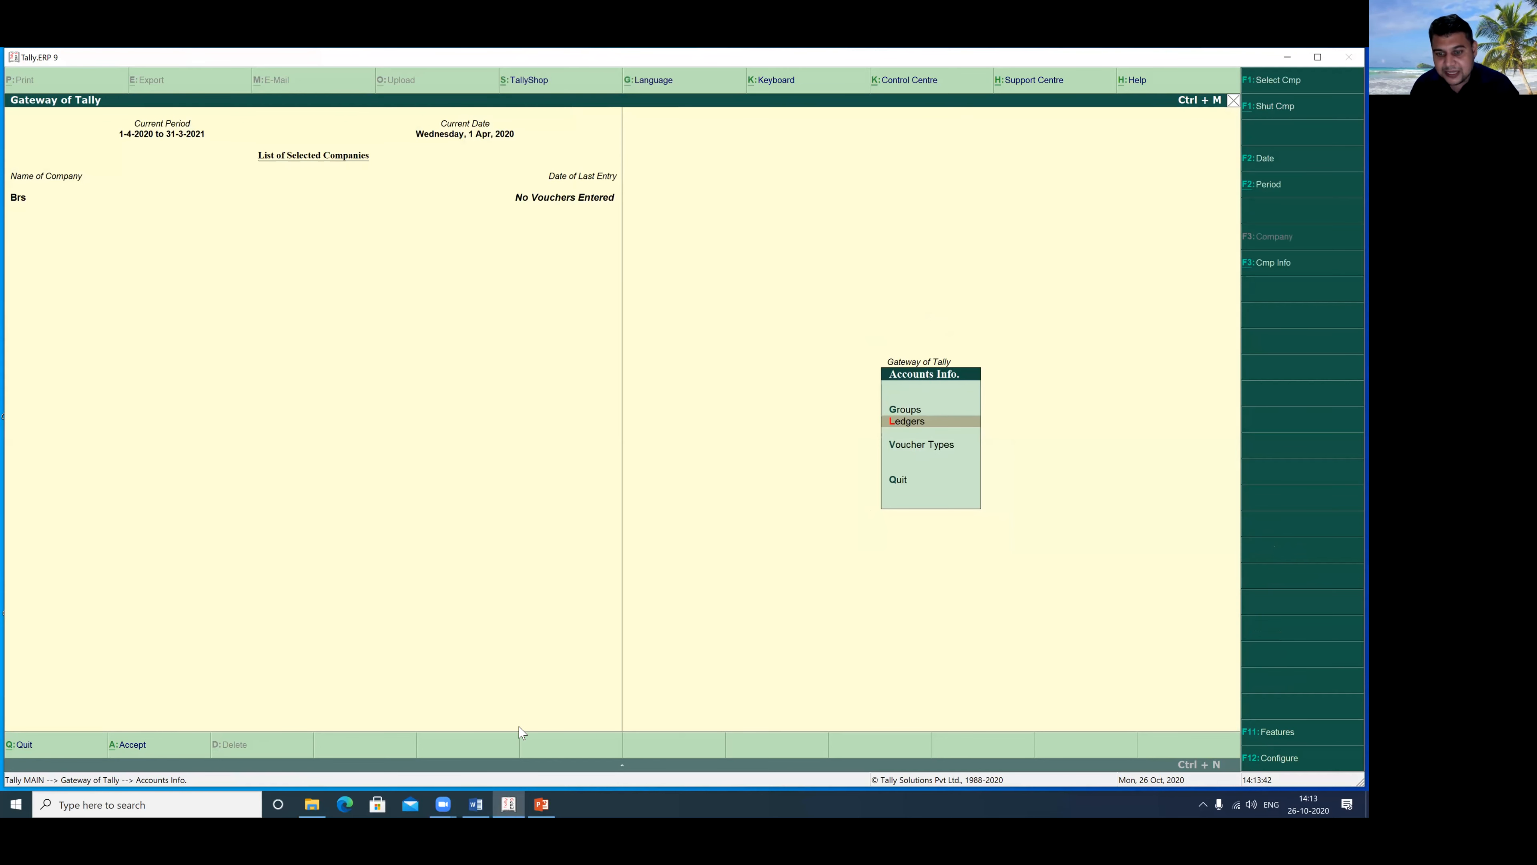
pyautogui.press('Escape')
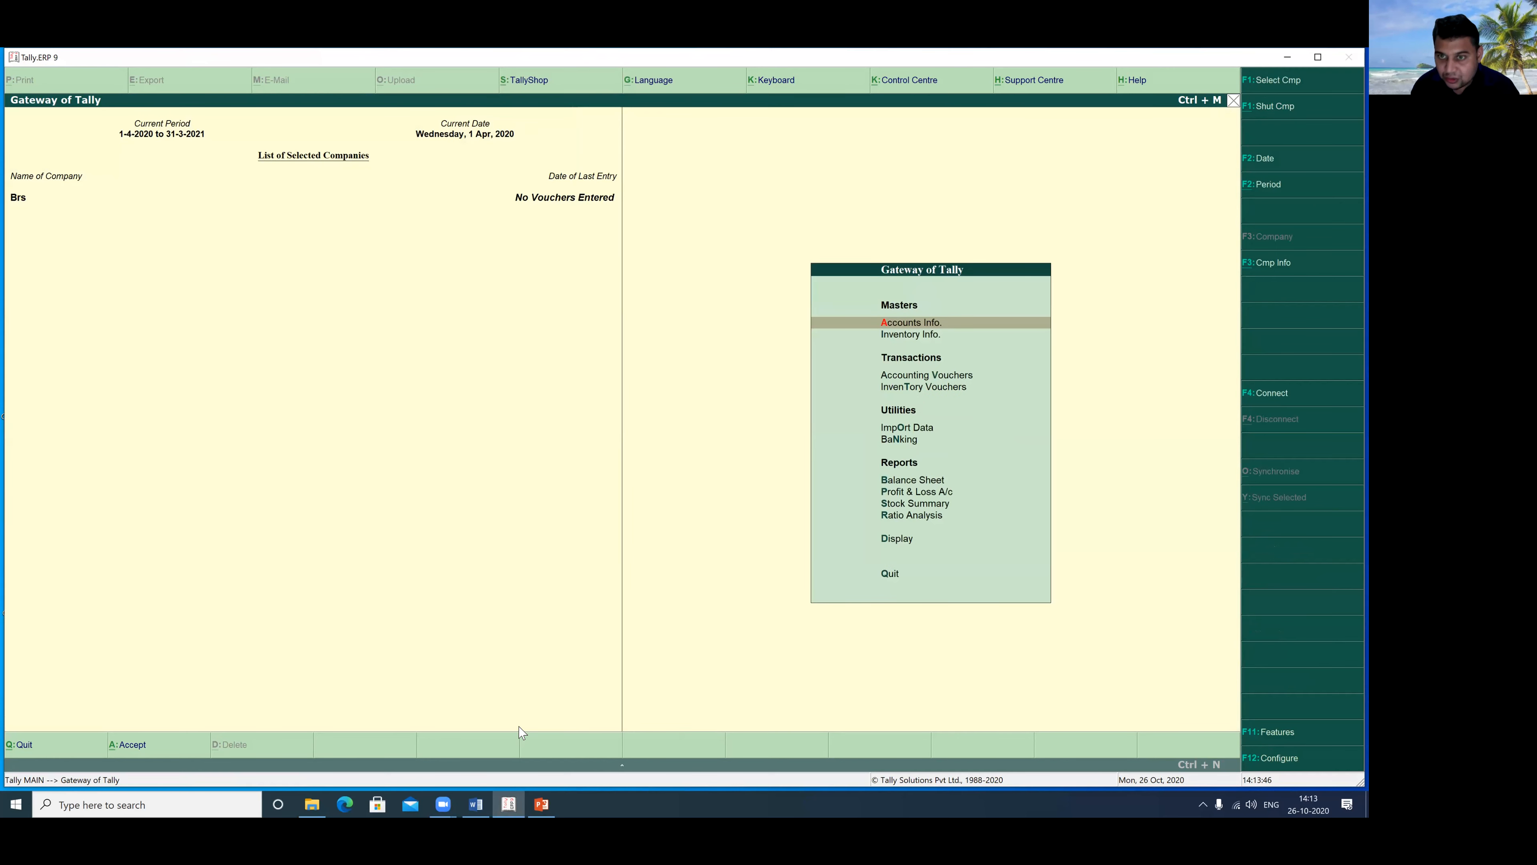
# Step: Start a payment accounting voucher and choose the third account in the ledger list as its debit ledger
pyautogui.press('Down')
pyautogui.press('Down')
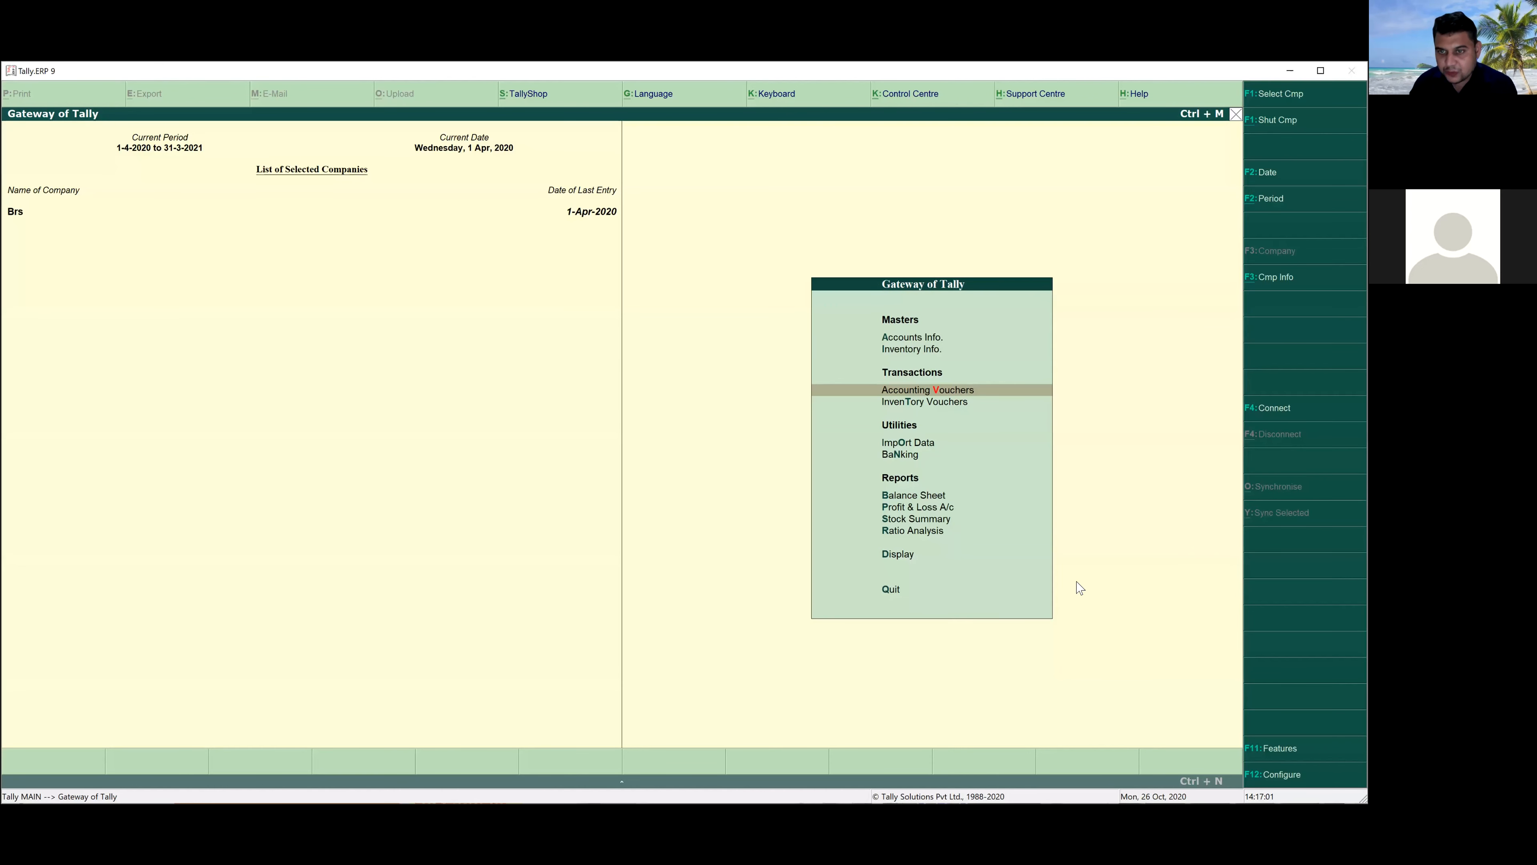
pyautogui.press('Return')
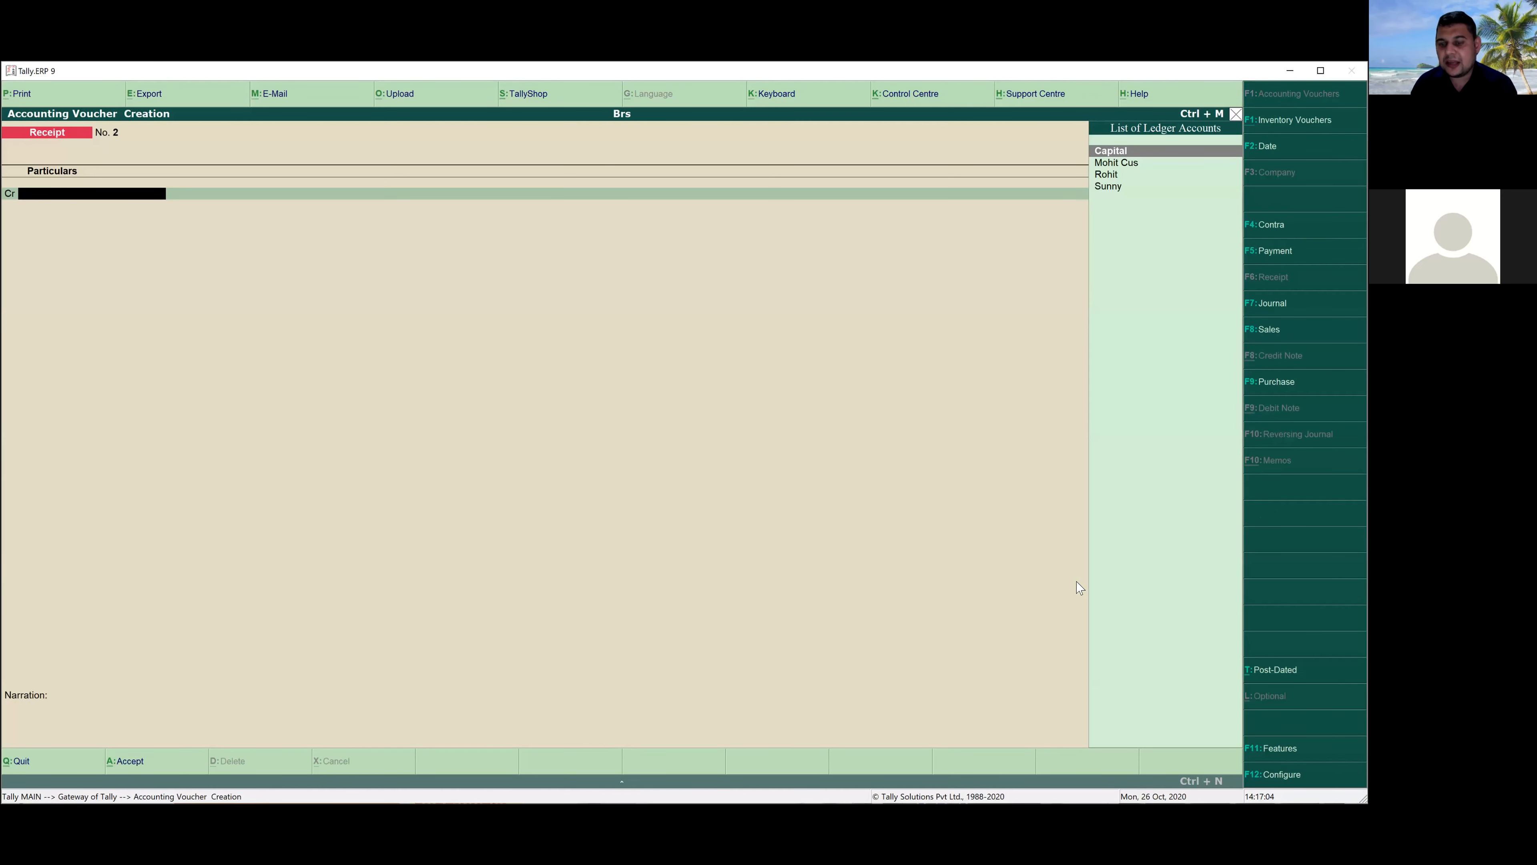
pyautogui.press('F5')
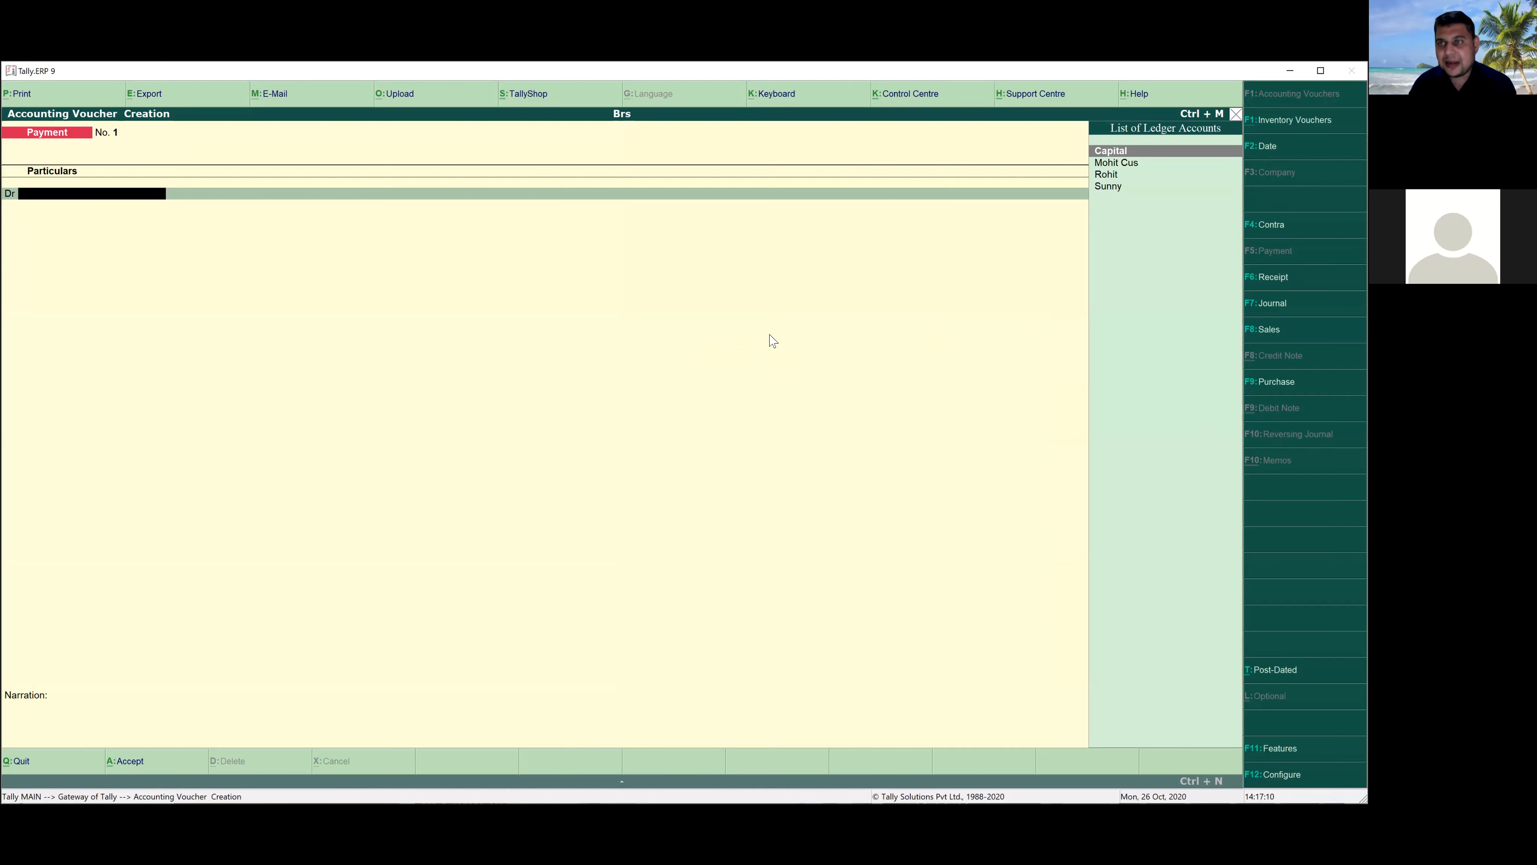
pyautogui.press('Down')
pyautogui.press('Down')
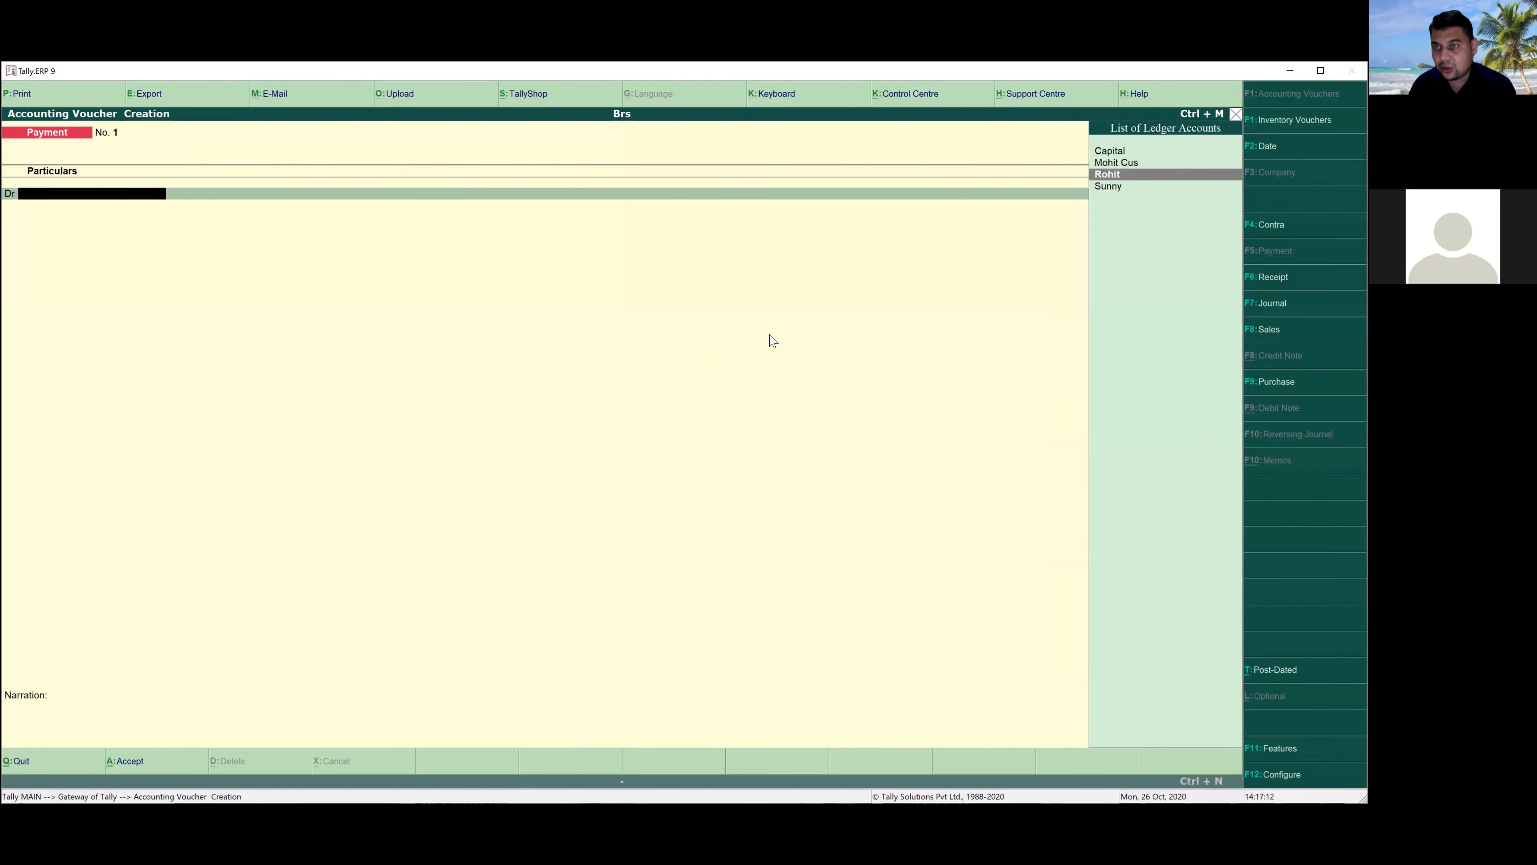
pyautogui.press('Return')
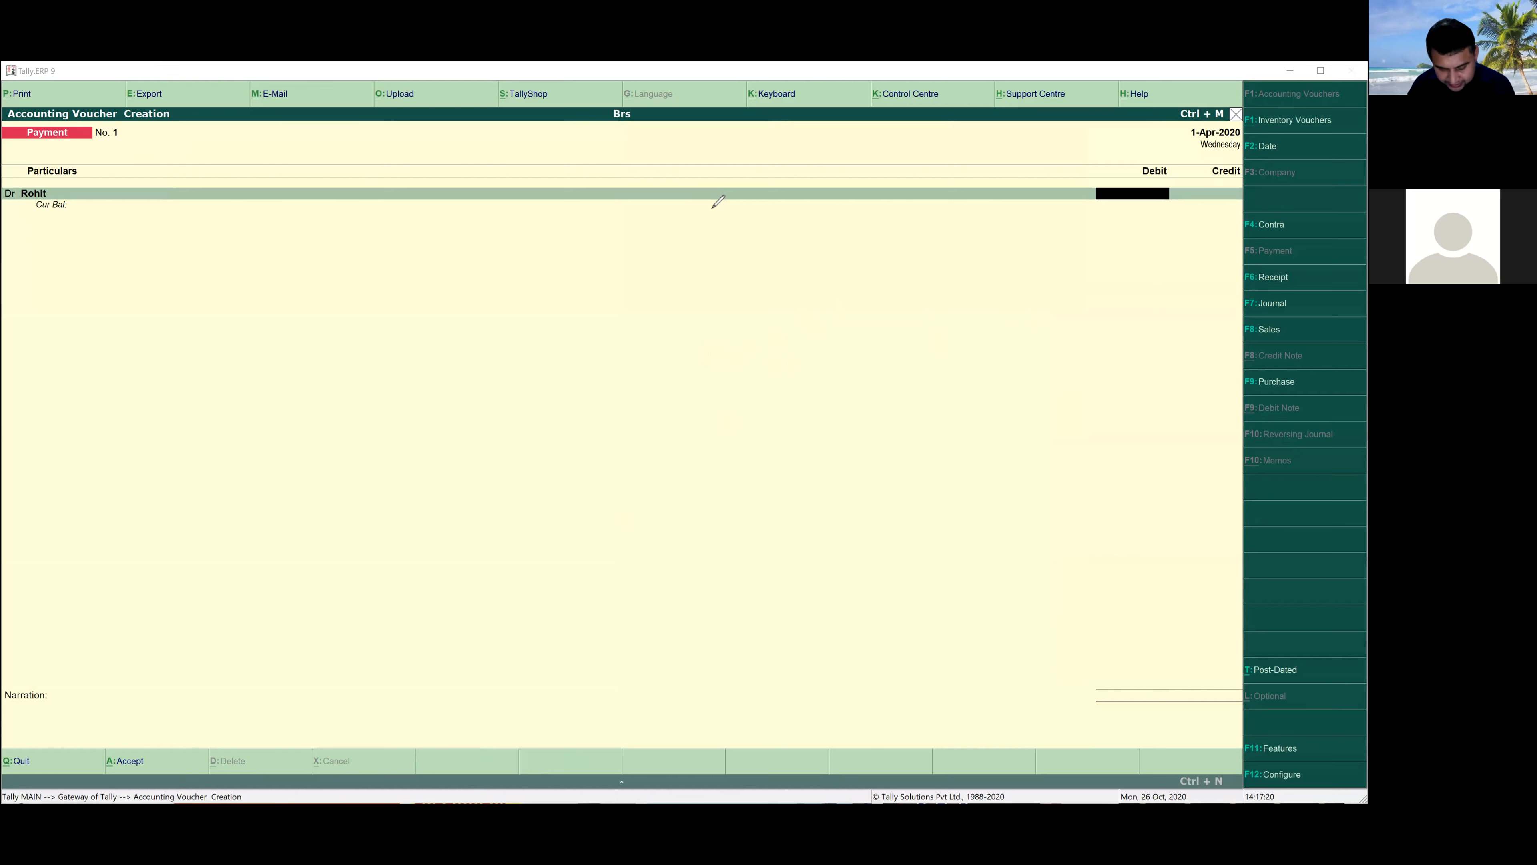
# Step: Enter 200 as the debit amount and allocate it to the party as On Account
pyautogui.moveTo(1216, 121)
pyautogui.mouseDown()
pyautogui.moveTo(1177, 125)
pyautogui.moveTo(1170, 187)
pyautogui.moveTo(1248, 202)
pyautogui.mouseUp()
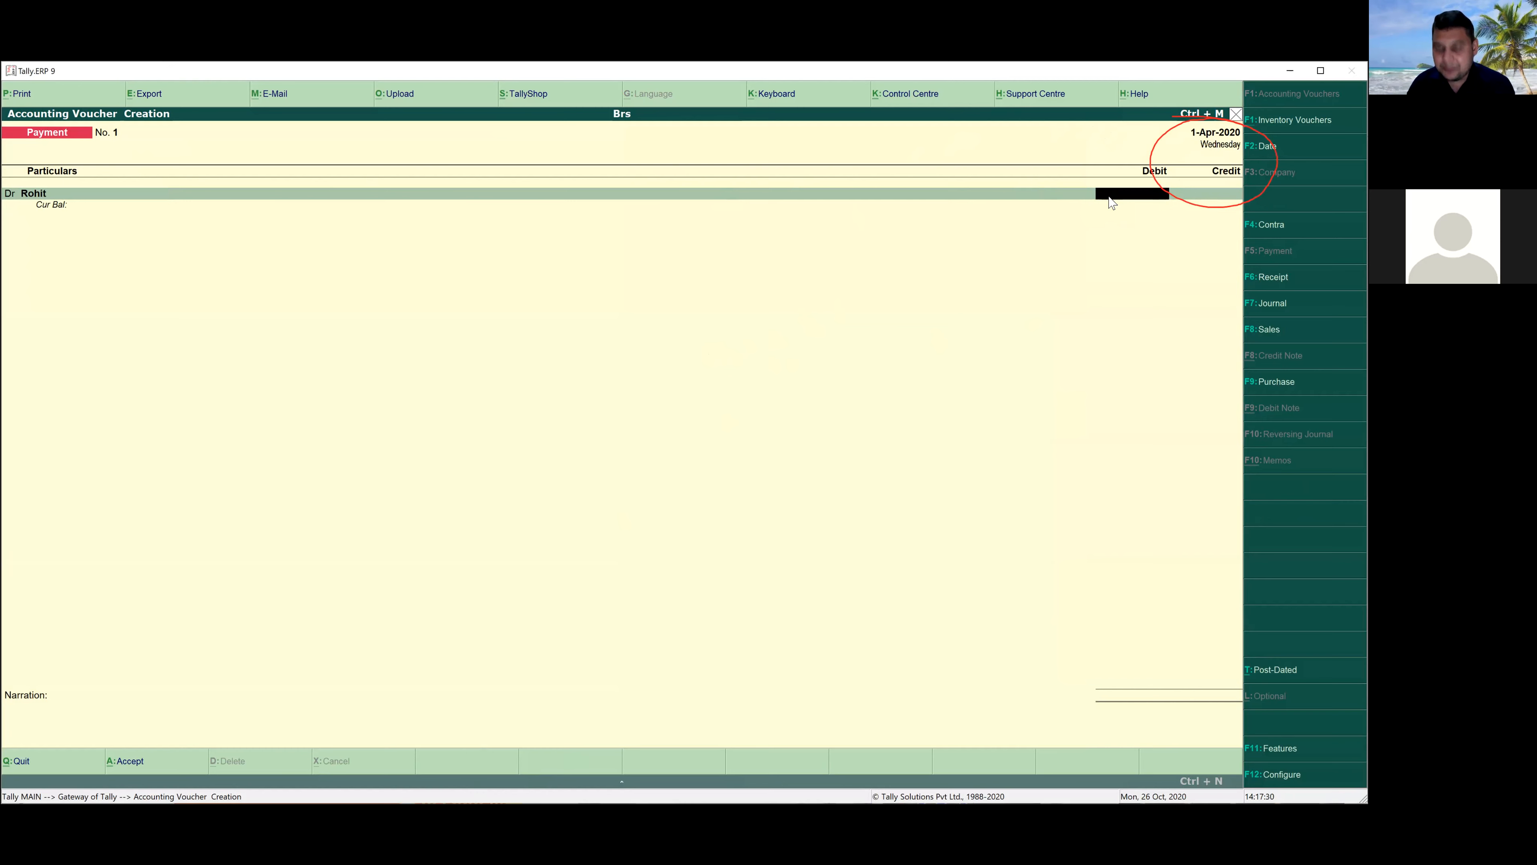
pyautogui.write('00')
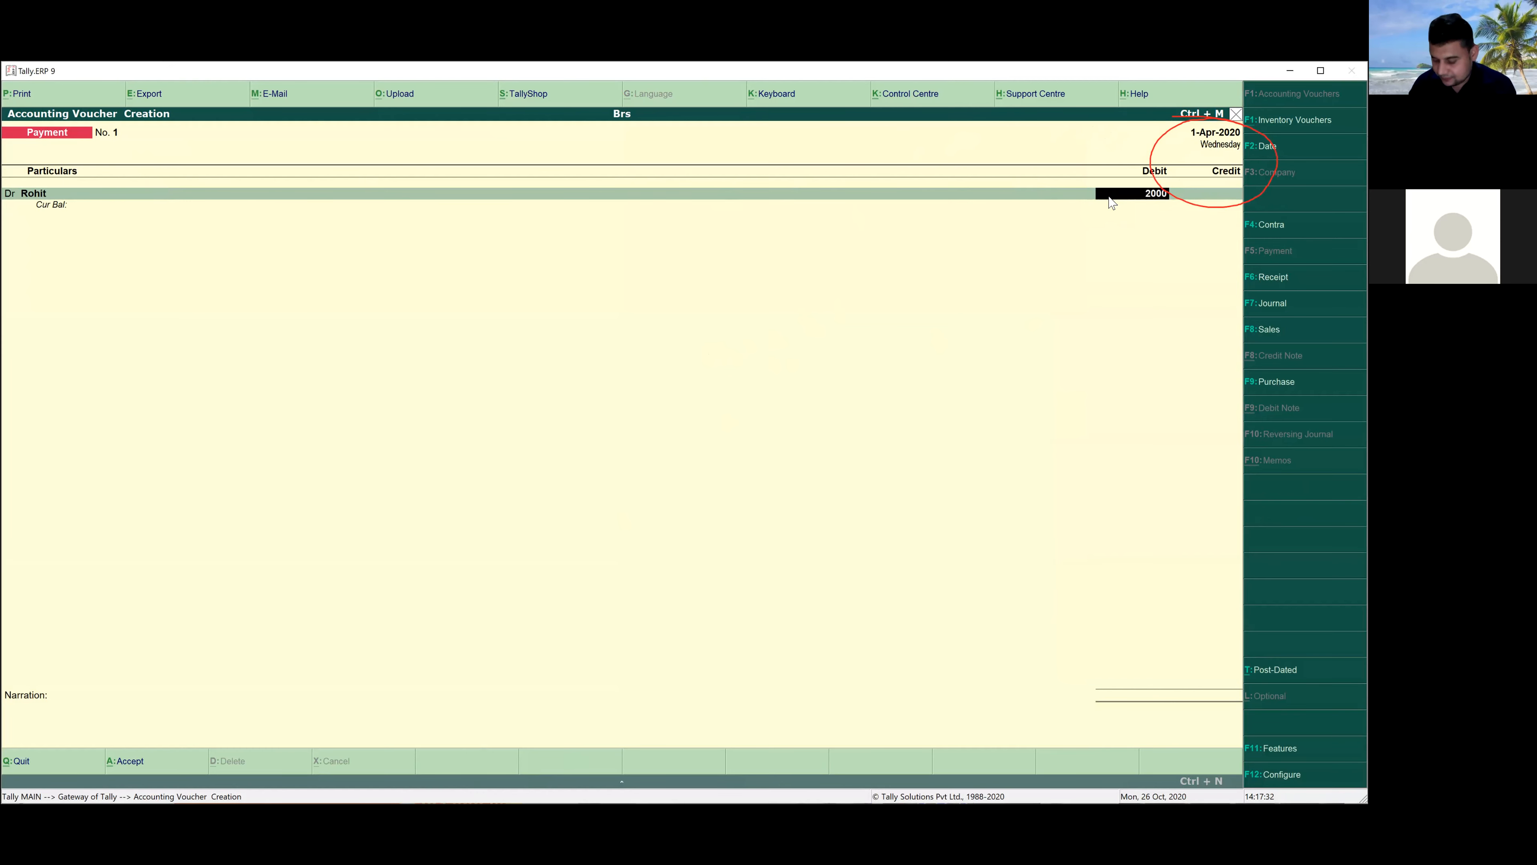
pyautogui.press('Return')
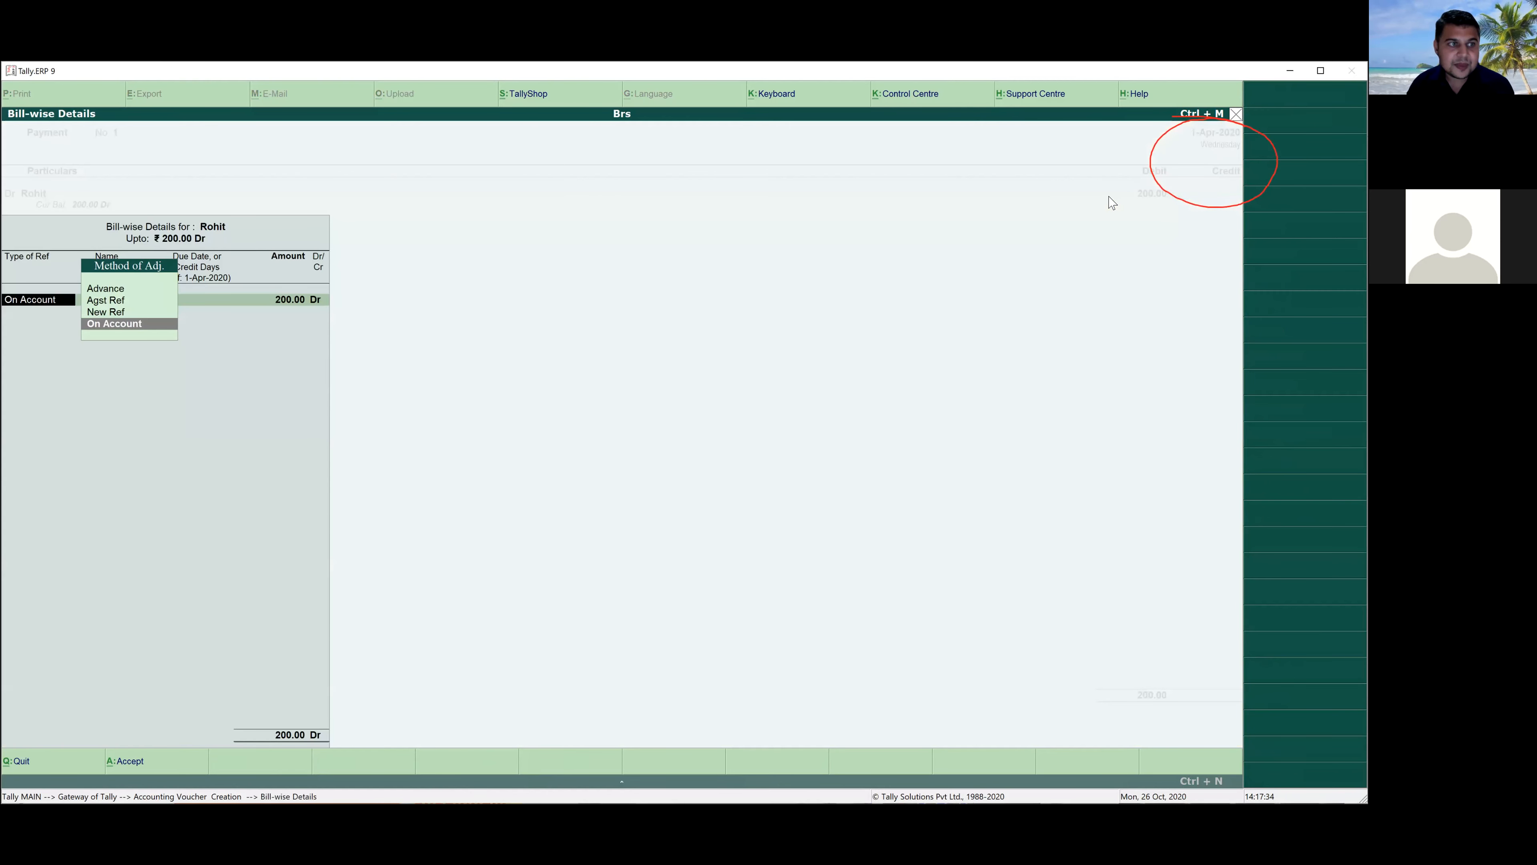
pyautogui.press('Return')
pyautogui.press('Return')
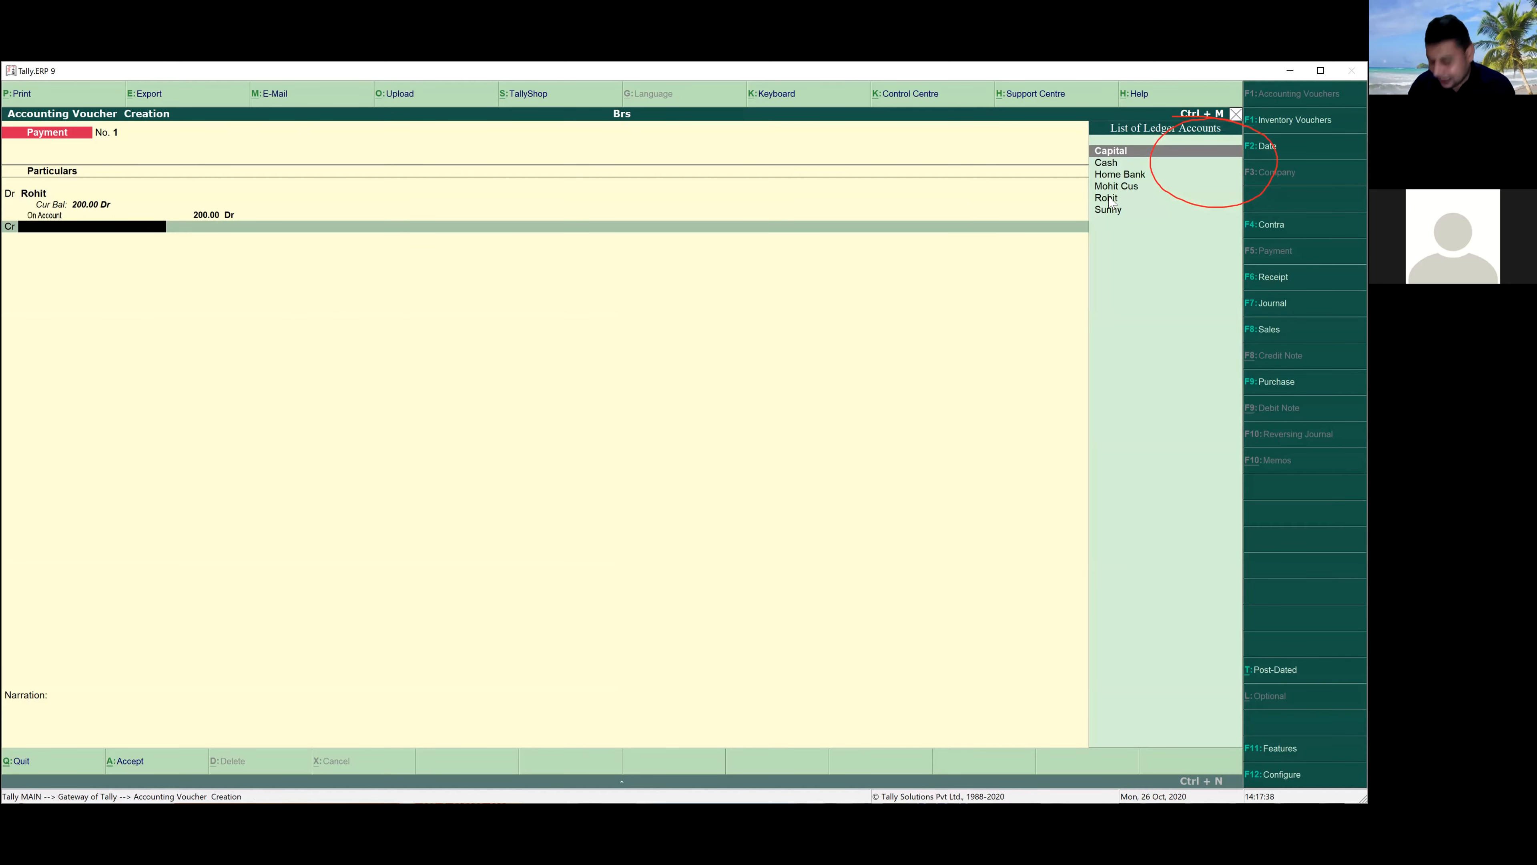
# Step: Credit the Home Bank ledger with 200 in the payment voucher
pyautogui.press('Down')
pyautogui.press('Down')
pyautogui.press('Down')
pyautogui.press('Up')
pyautogui.press('Return')
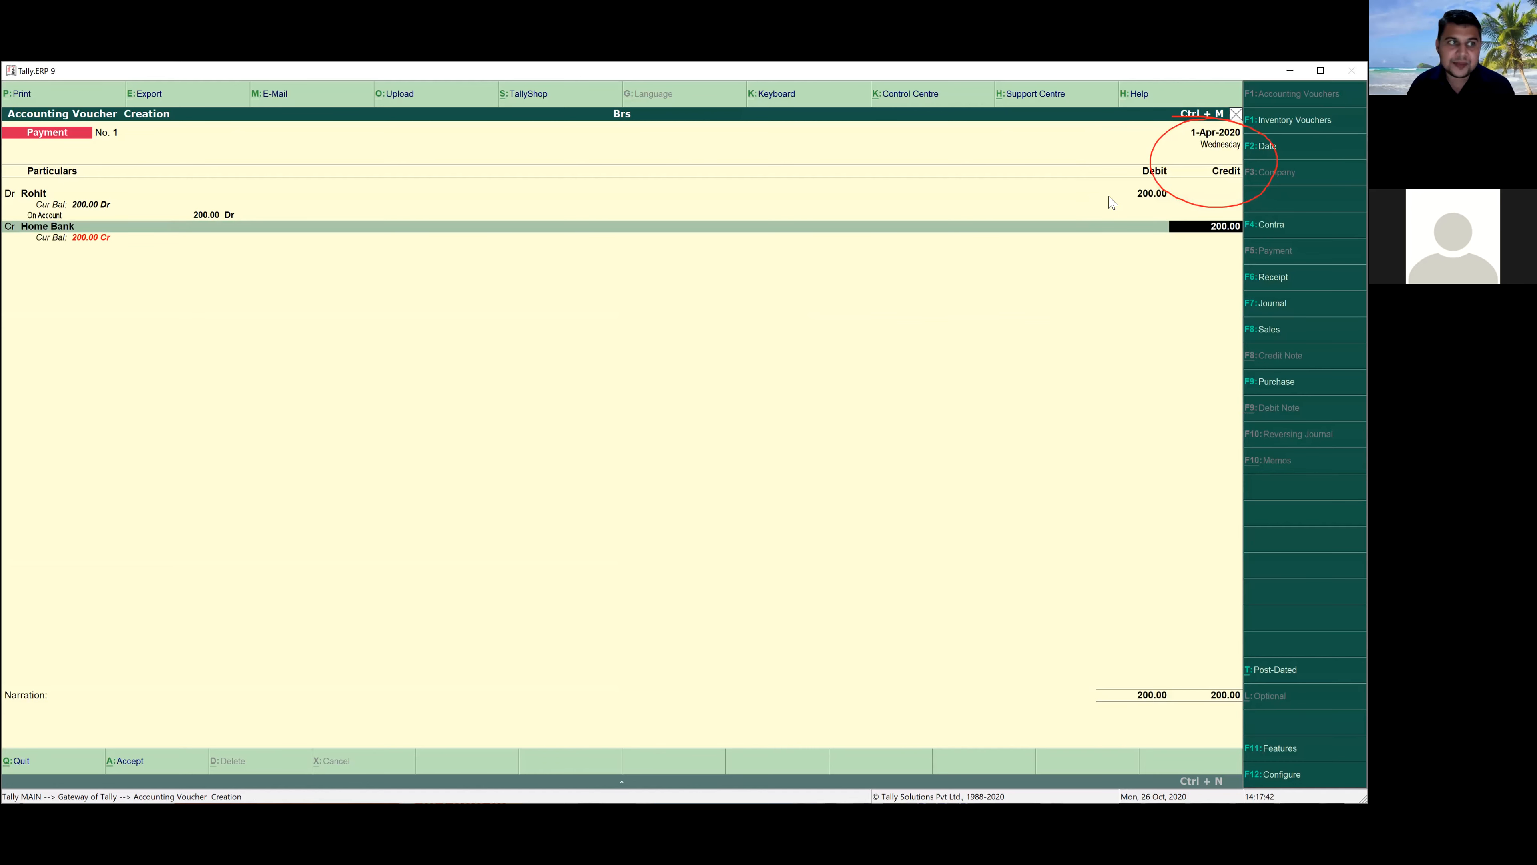
pyautogui.press('Return')
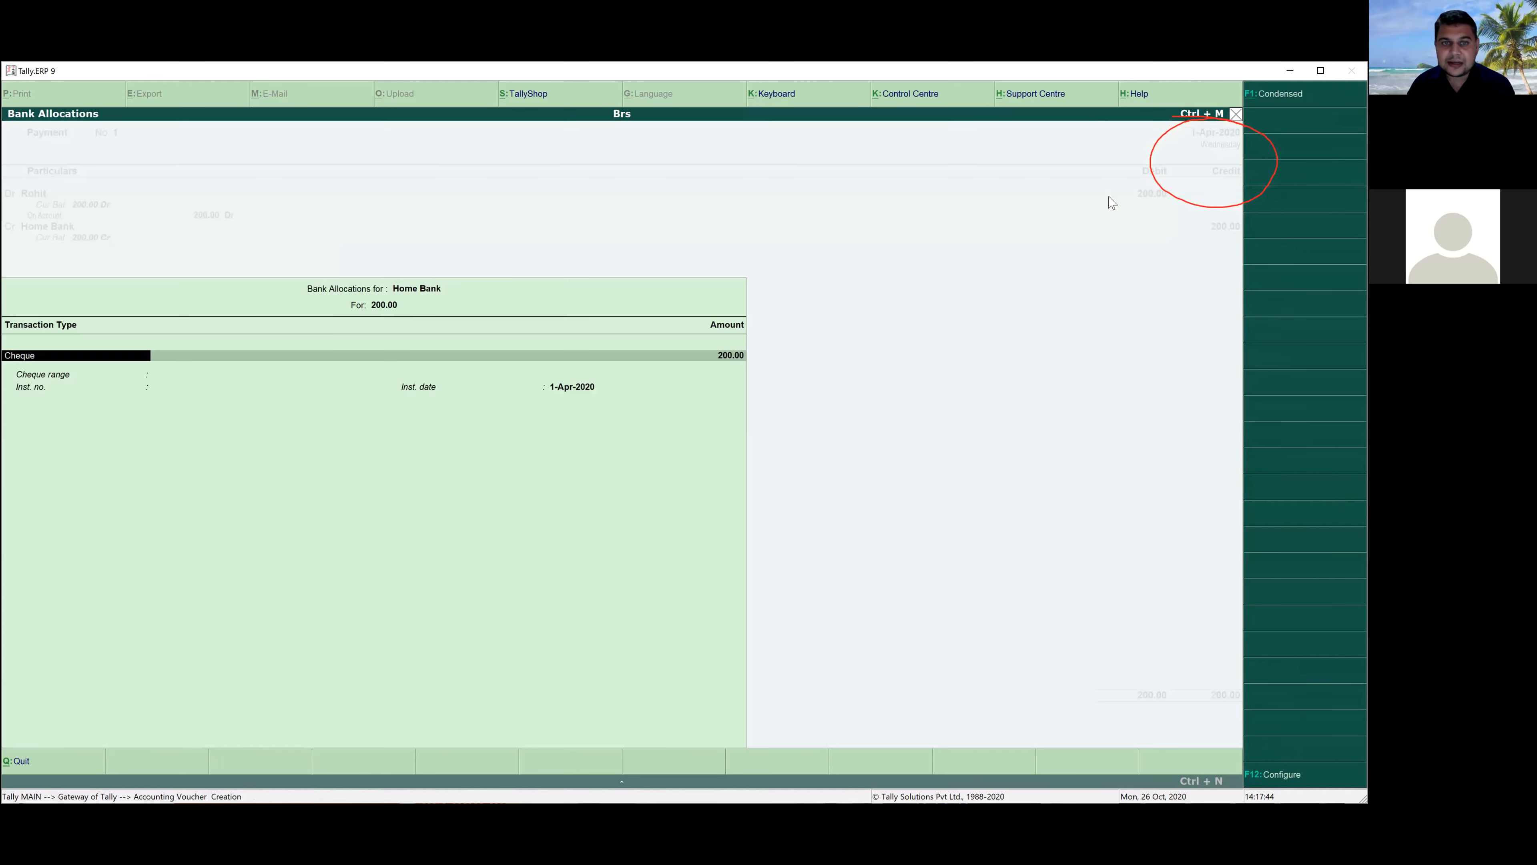
# Step: Keep the cheque allocation dated 1-Apr-2020 without an instrument number and save the payment voucher
pyautogui.press('Return')
pyautogui.press('Return')
pyautogui.press('Return')
pyautogui.press('Return')
pyautogui.press('Return')
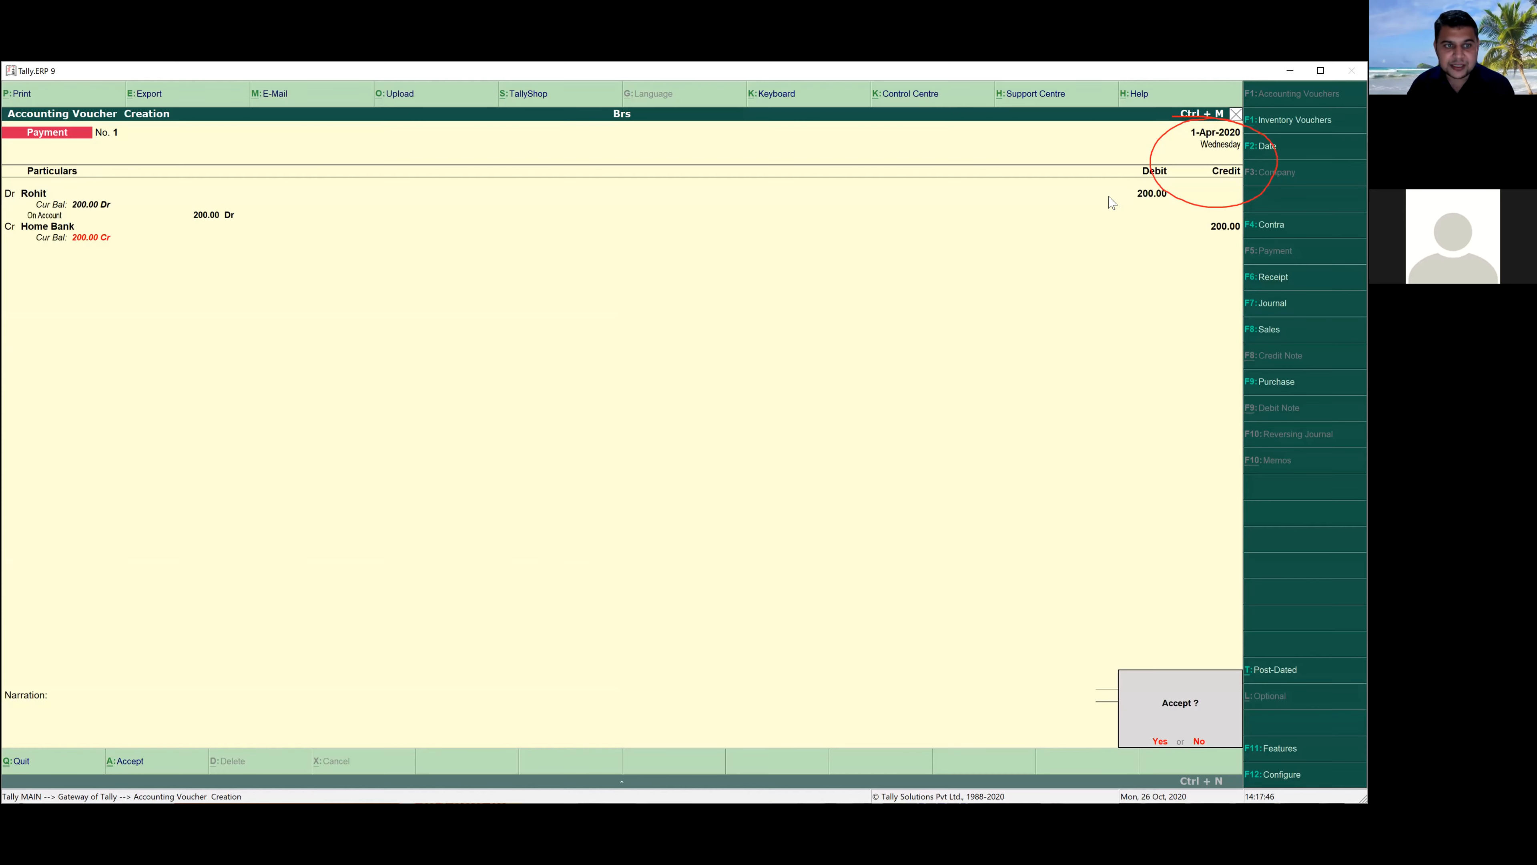
pyautogui.press('Return')
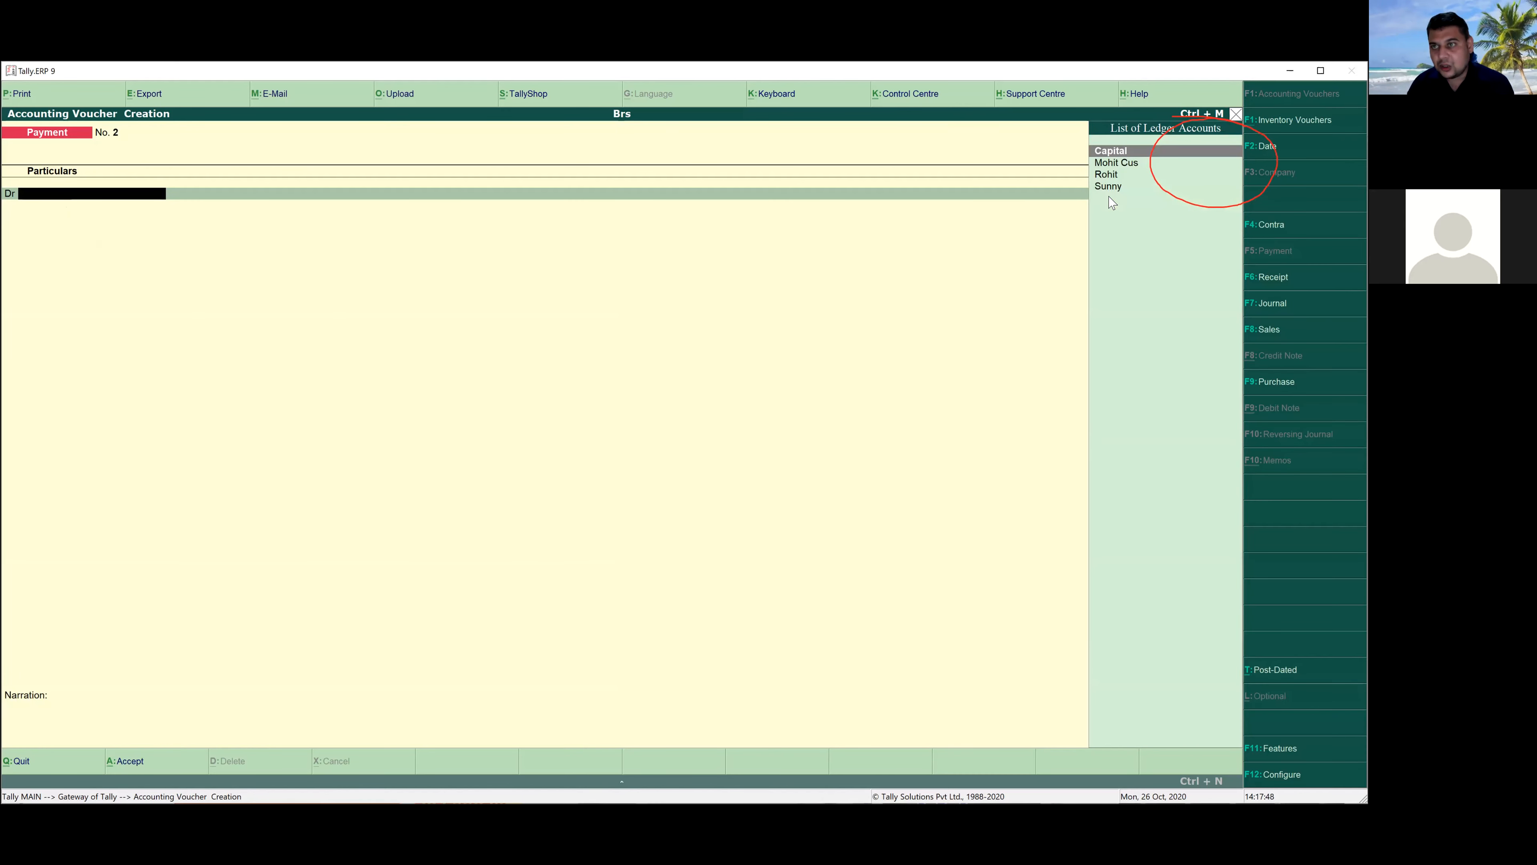
# Step: Choose the last account in the ledger list as the debit ledger of payment voucher no. 2
pyautogui.press('Down')
pyautogui.press('Down')
pyautogui.press('Down')
pyautogui.press('Return')
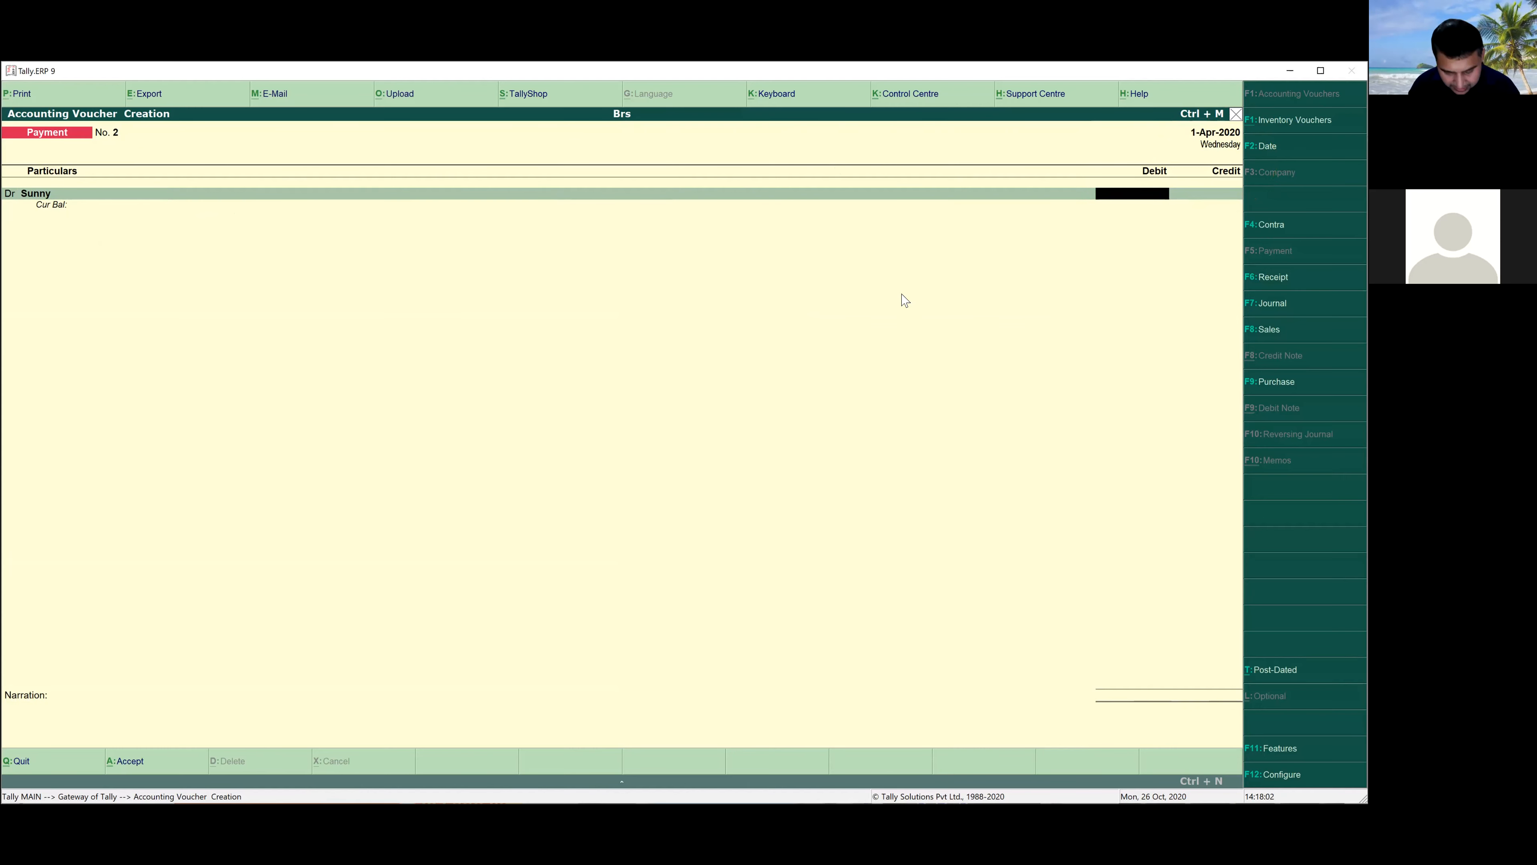
# Step: Set the date of the payment voucher to 1/5/20
pyautogui.press('F2')
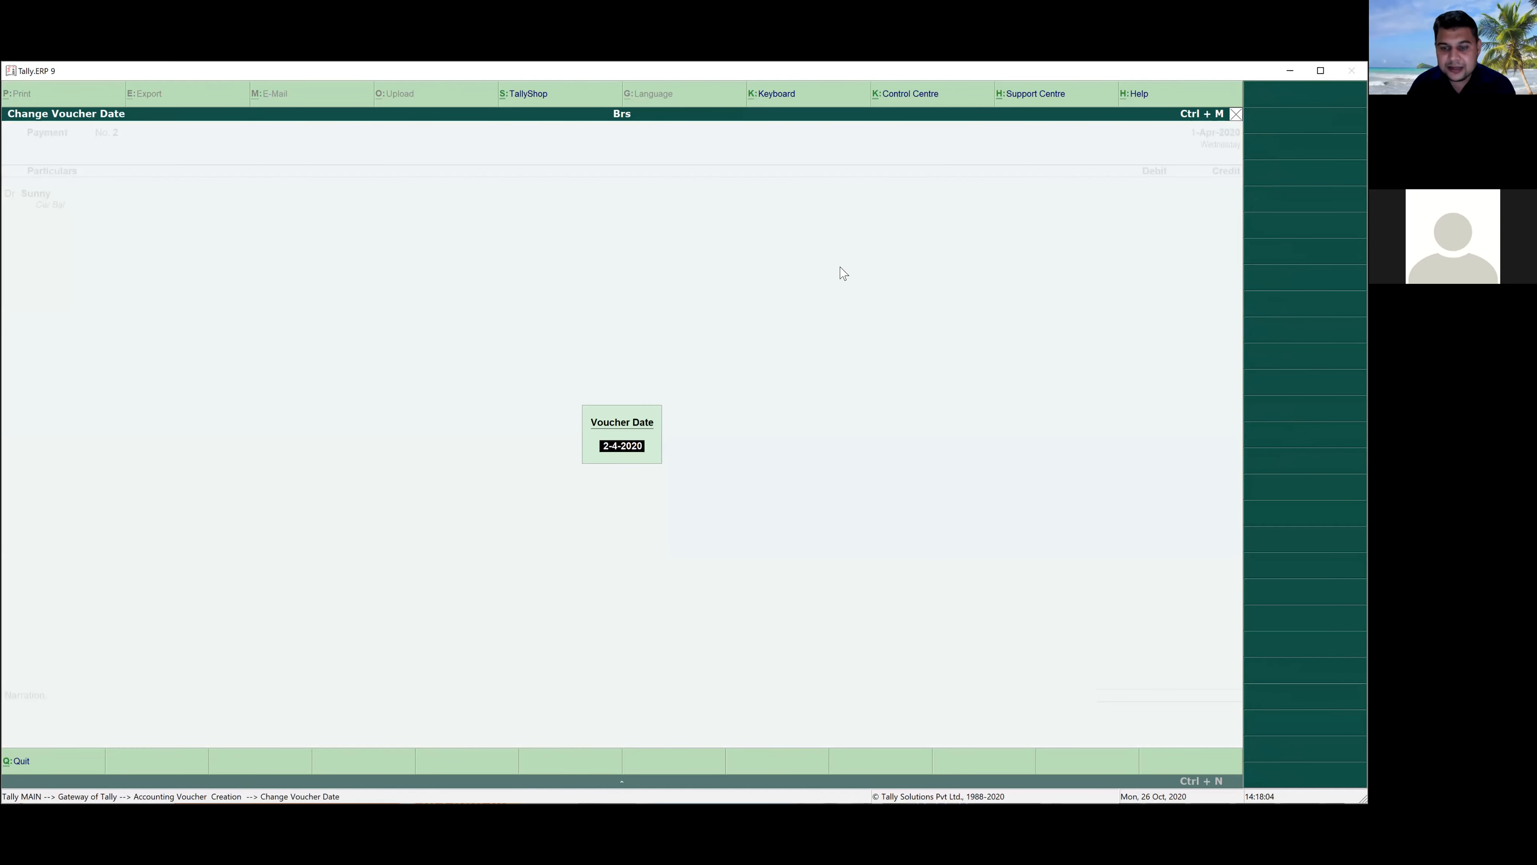
pyautogui.write('1')
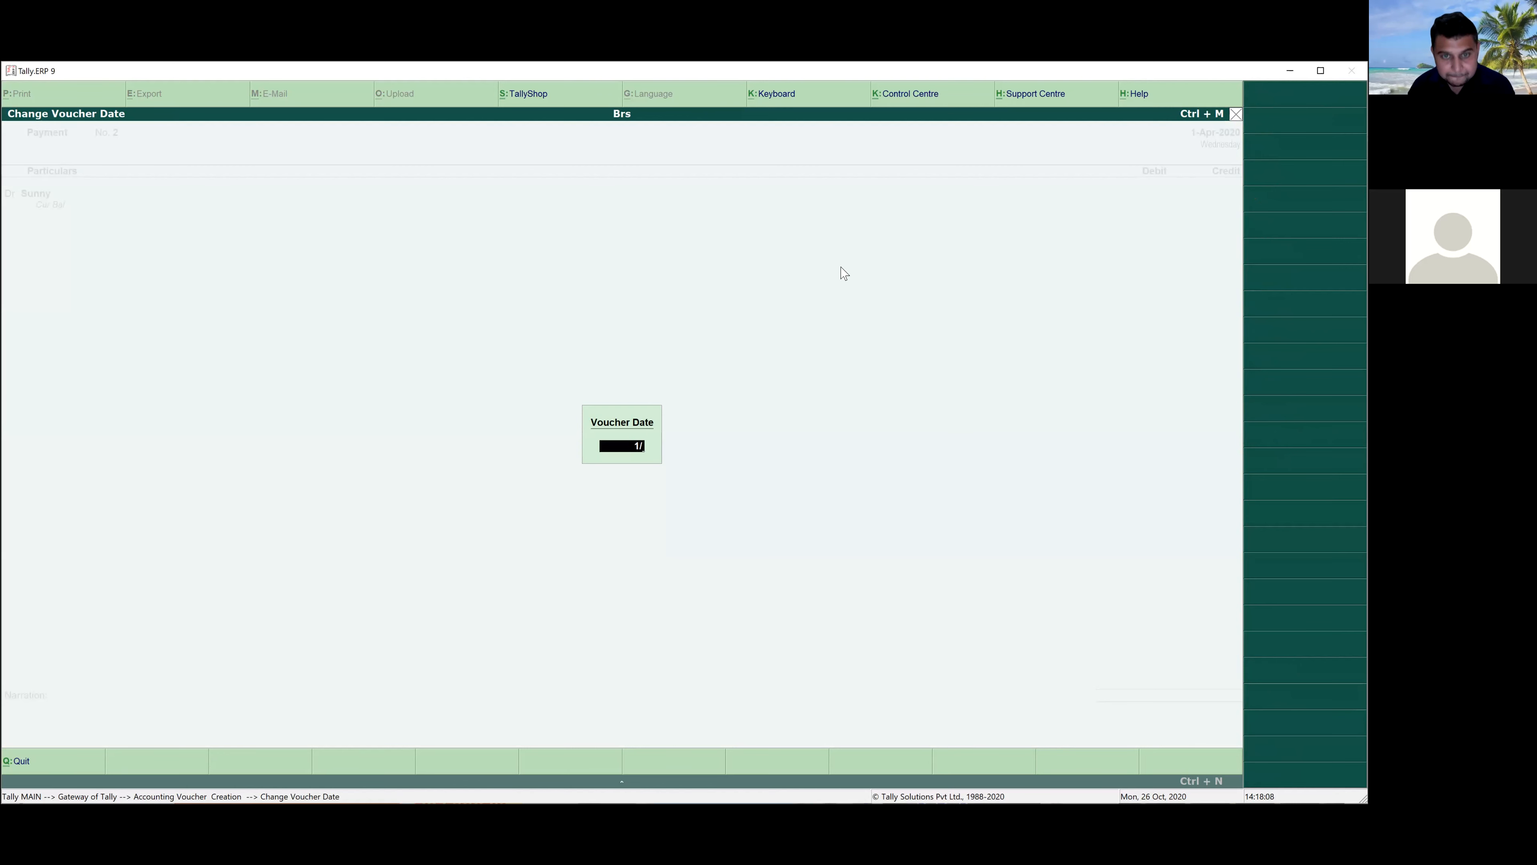
pyautogui.write('/5/20')
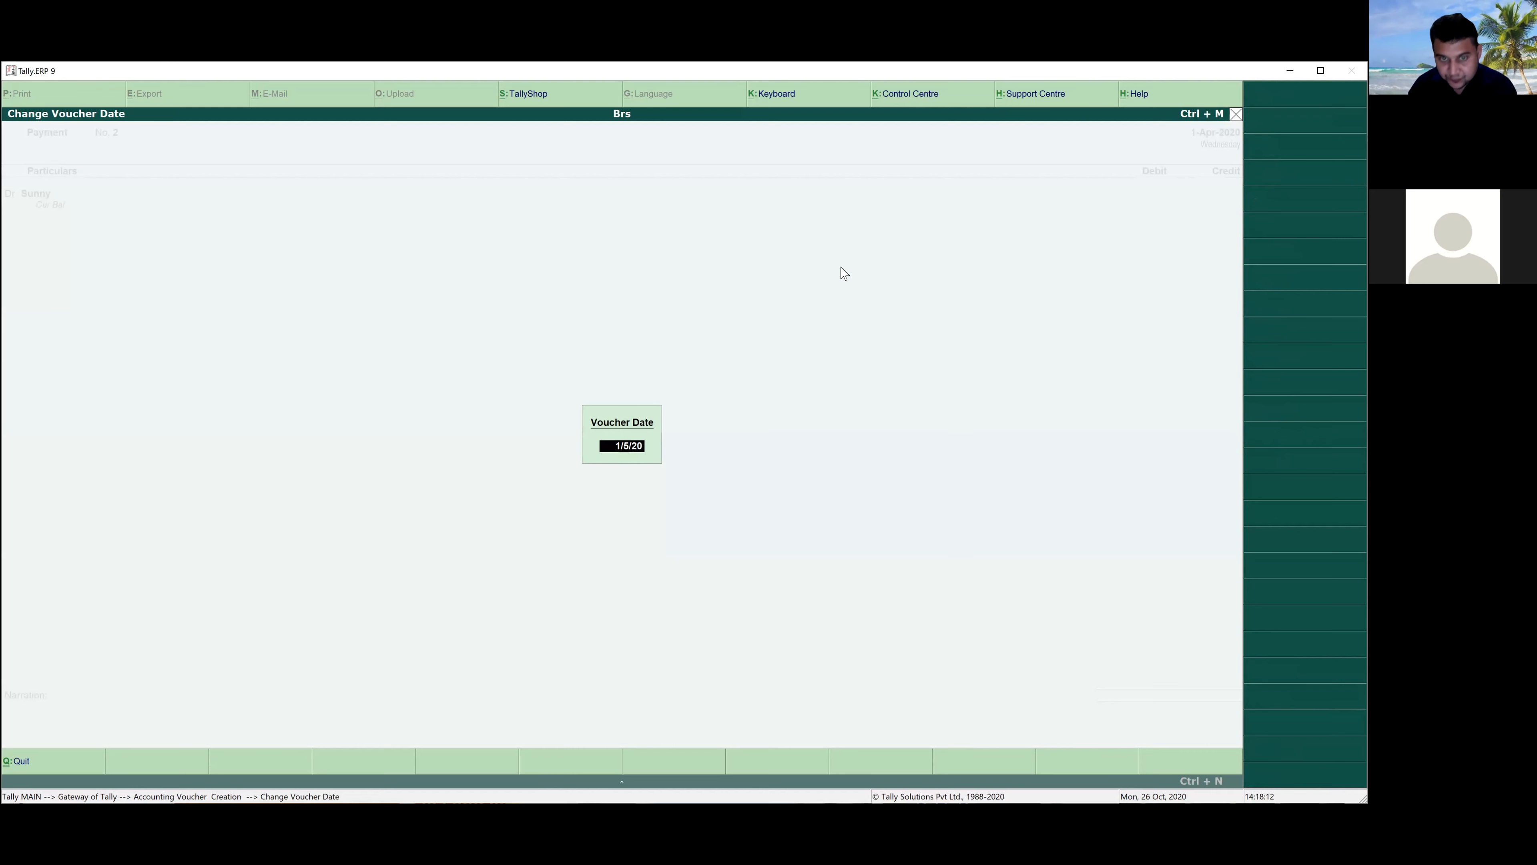
pyautogui.press('Return')
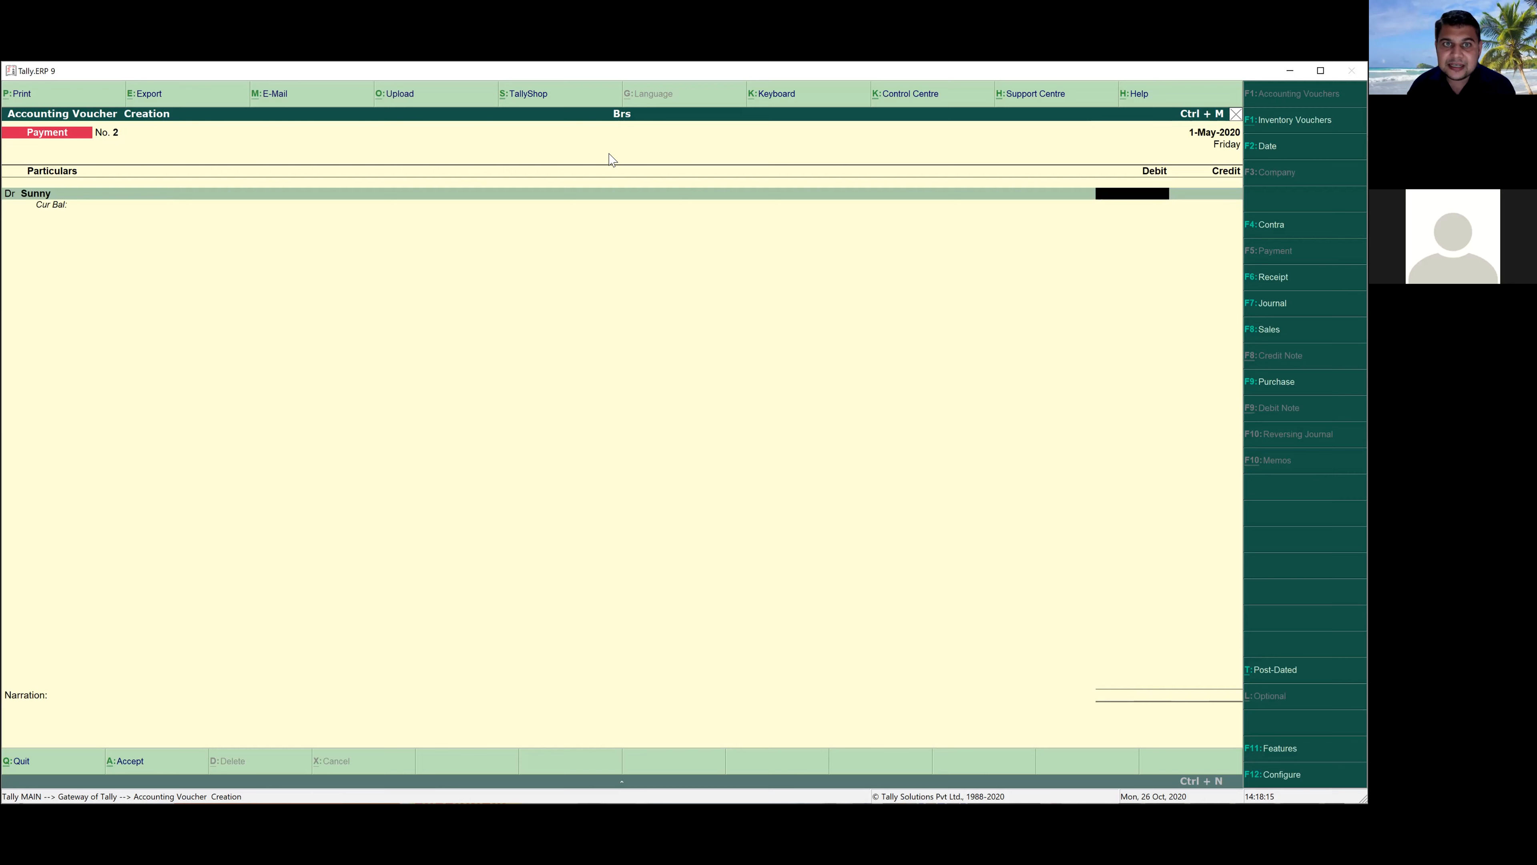
pyautogui.moveTo(1190, 123)
pyautogui.mouseDown()
pyautogui.moveTo(1157, 144)
pyautogui.moveTo(1256, 130)
pyautogui.moveTo(1186, 121)
pyautogui.mouseUp()
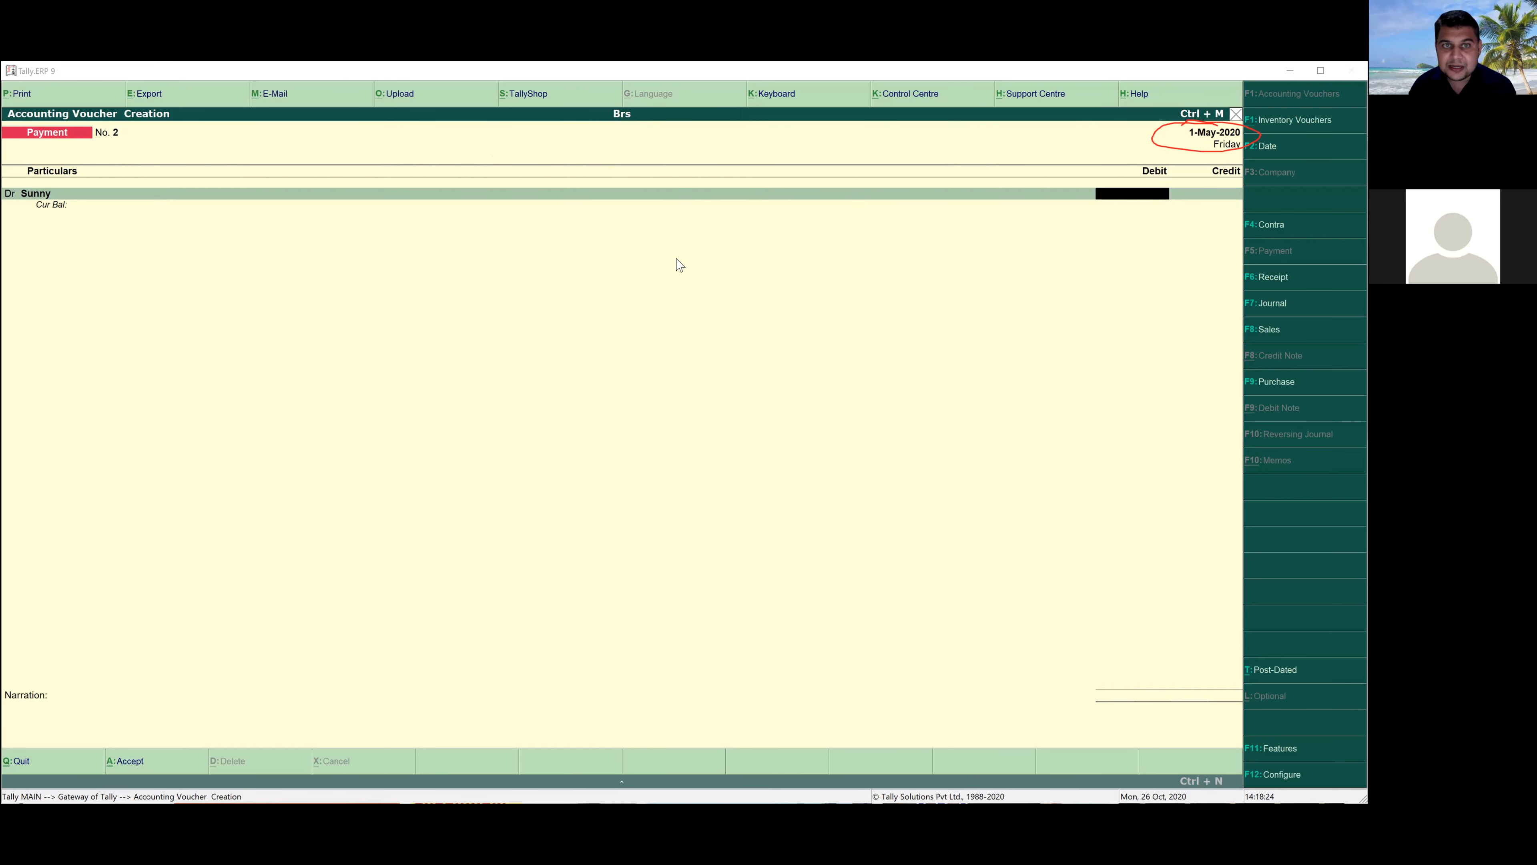
# Step: Enter 4000 as the debit amount and allocate it to the party as On Account
pyautogui.write('000')
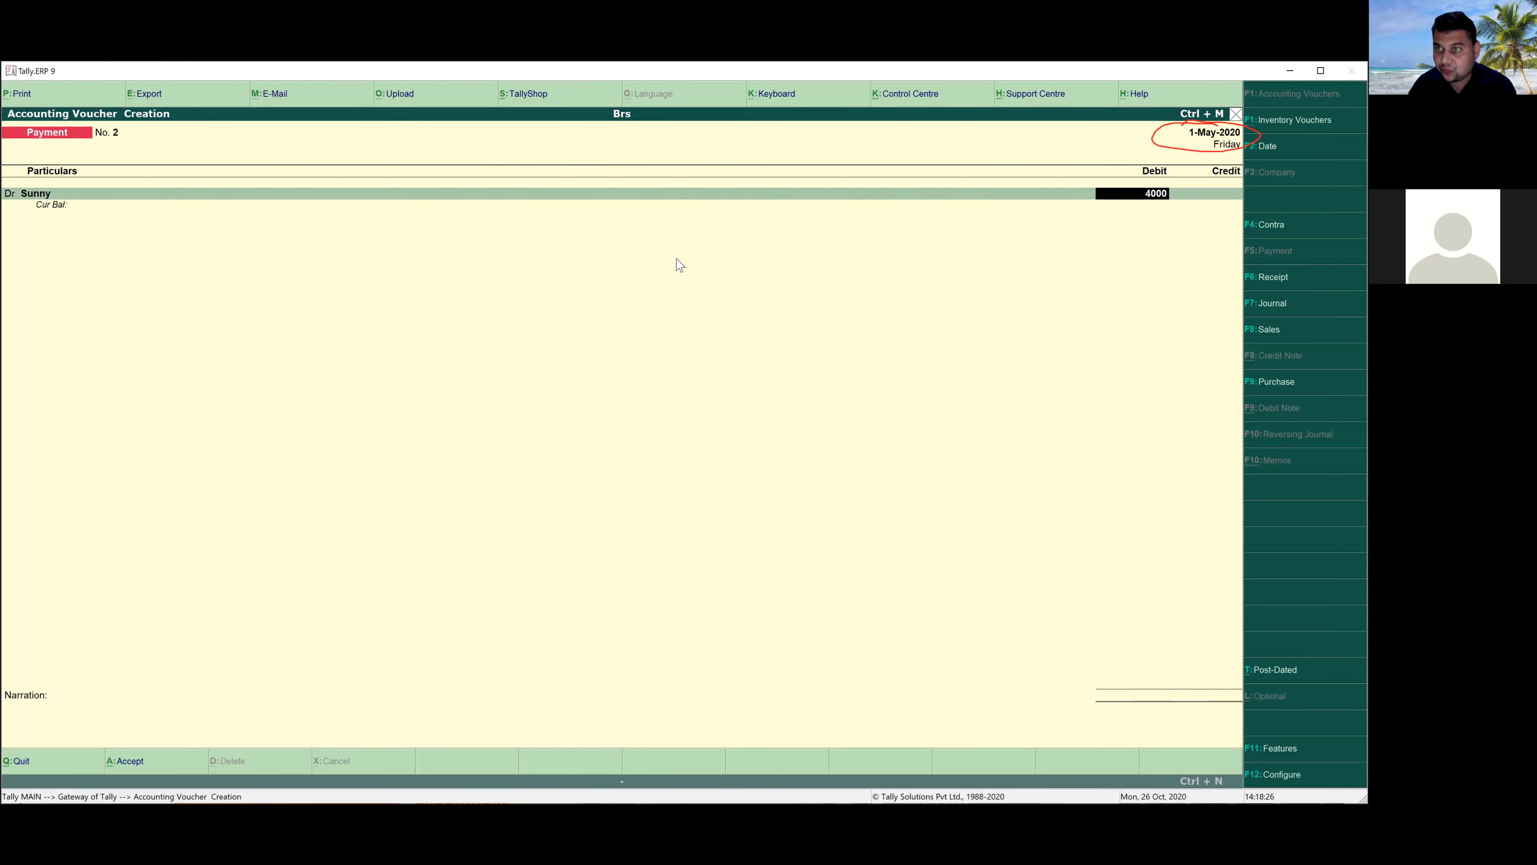
pyautogui.press('Return')
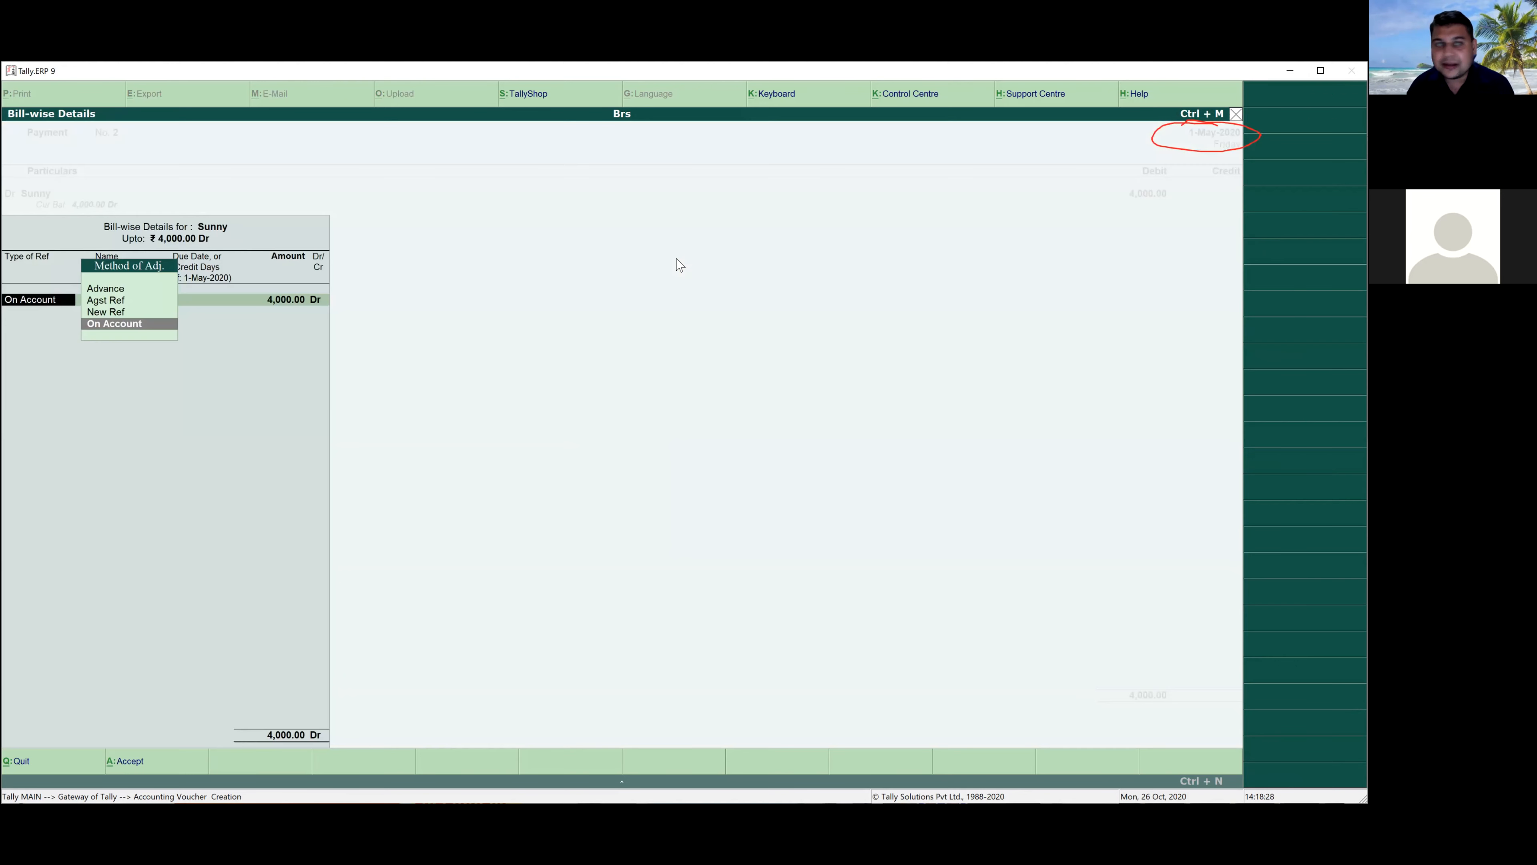
pyautogui.press('Return')
pyautogui.press('Return')
pyautogui.press('Return')
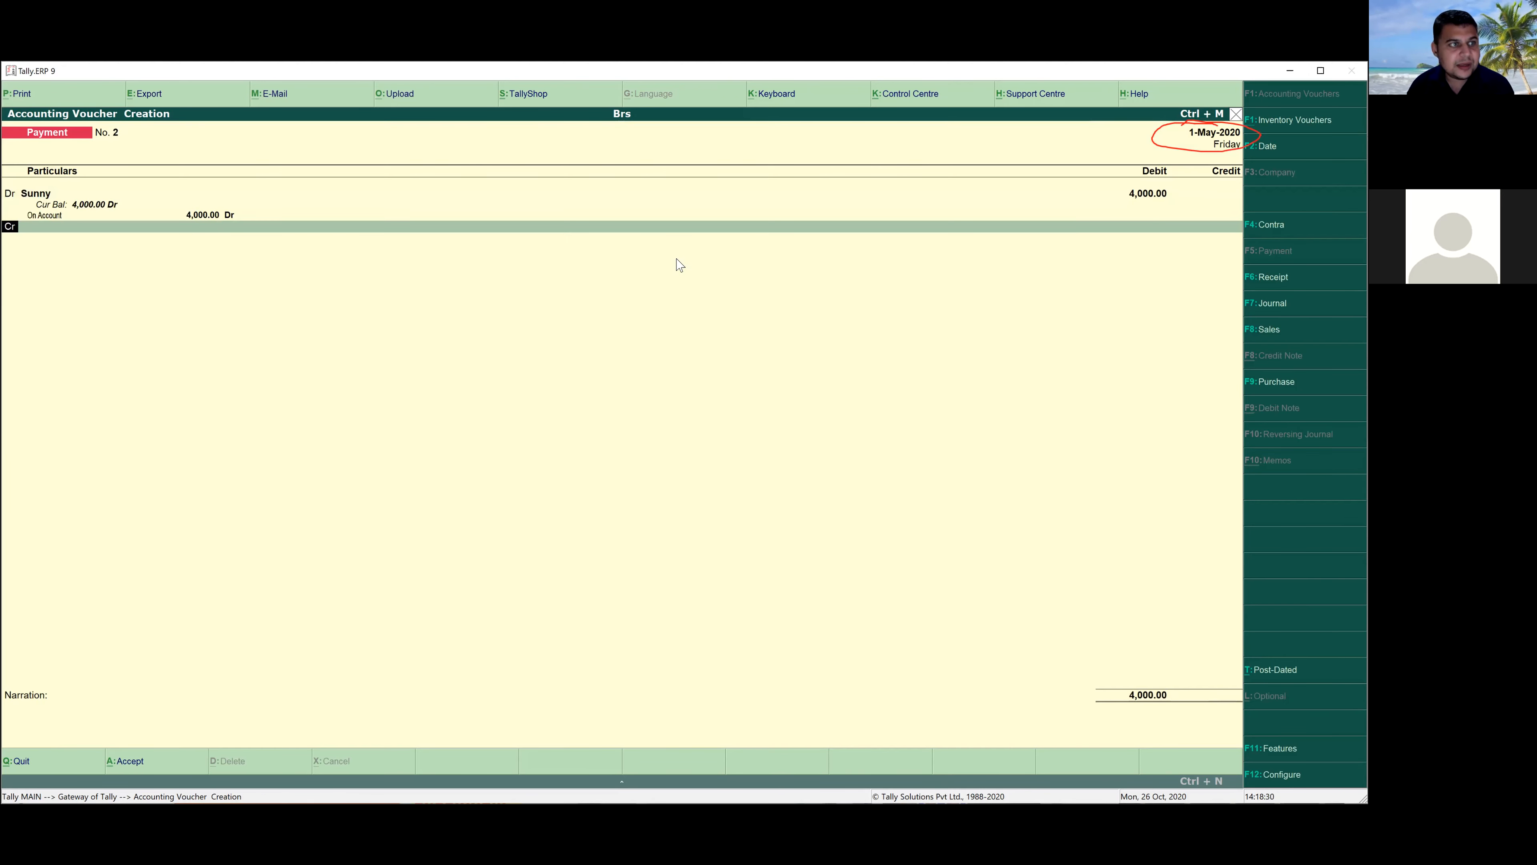
# Step: Credit Home Bank with 4,000 by cheque dated 1-May-2020 and save the payment voucher
pyautogui.press('Down')
pyautogui.press('Down')
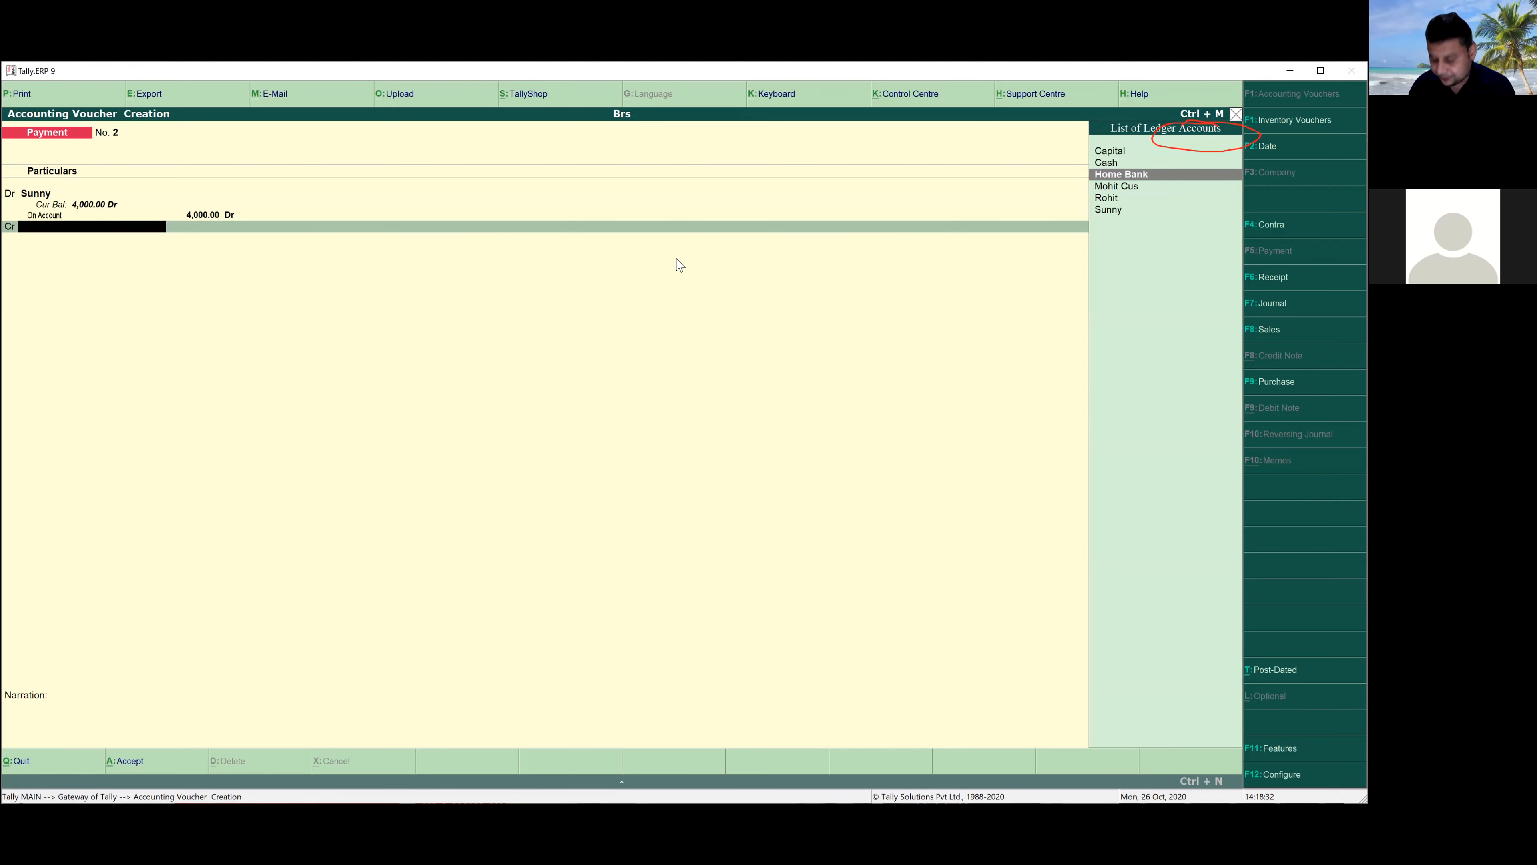
pyautogui.press('Return')
pyautogui.press('Return')
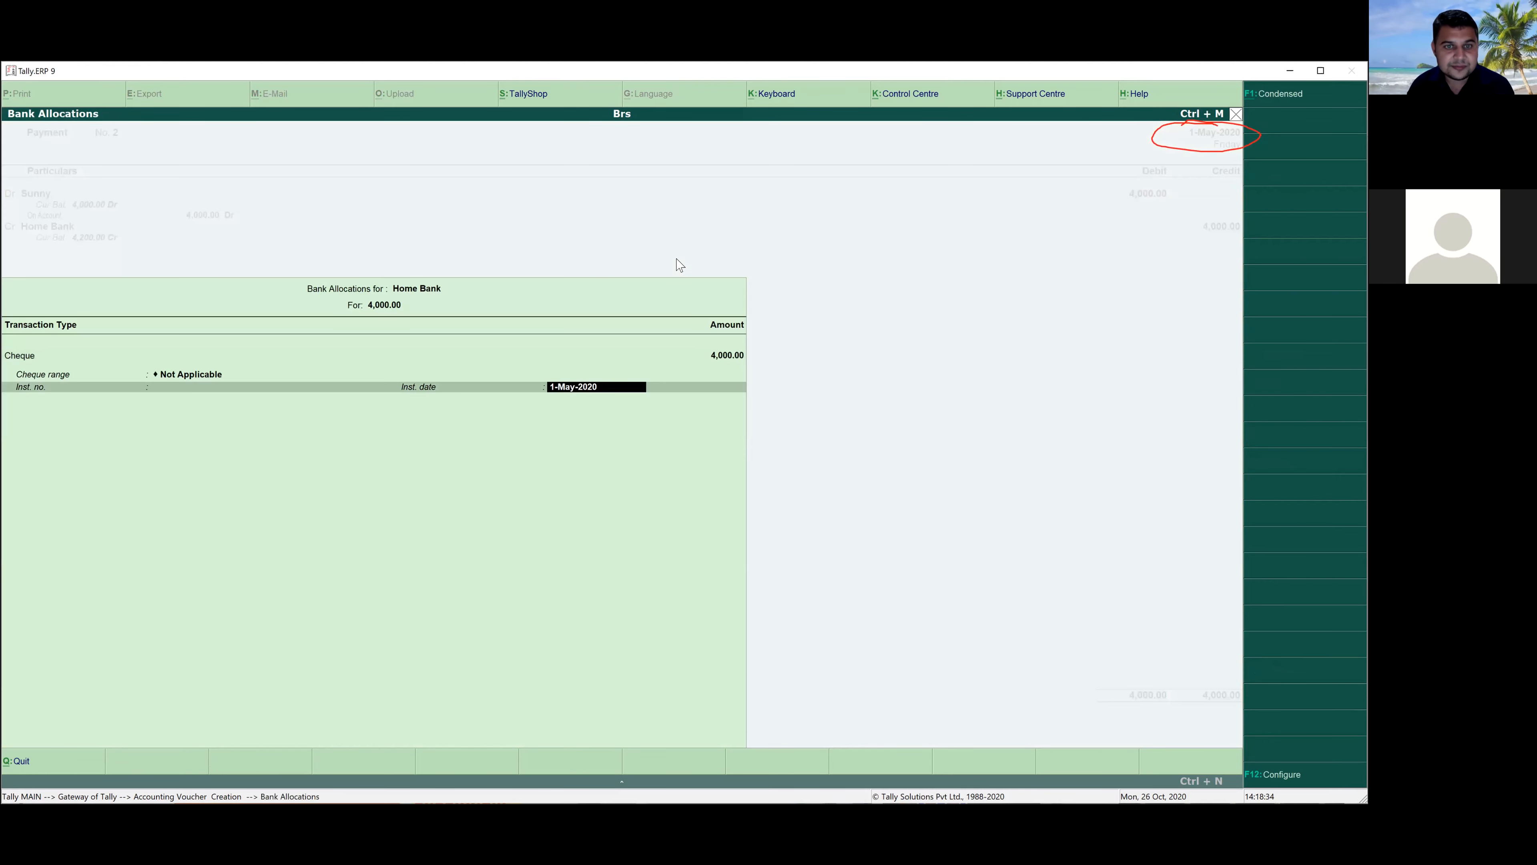
pyautogui.press('Return')
pyautogui.press('Return')
pyautogui.press('Return')
pyautogui.press('Return')
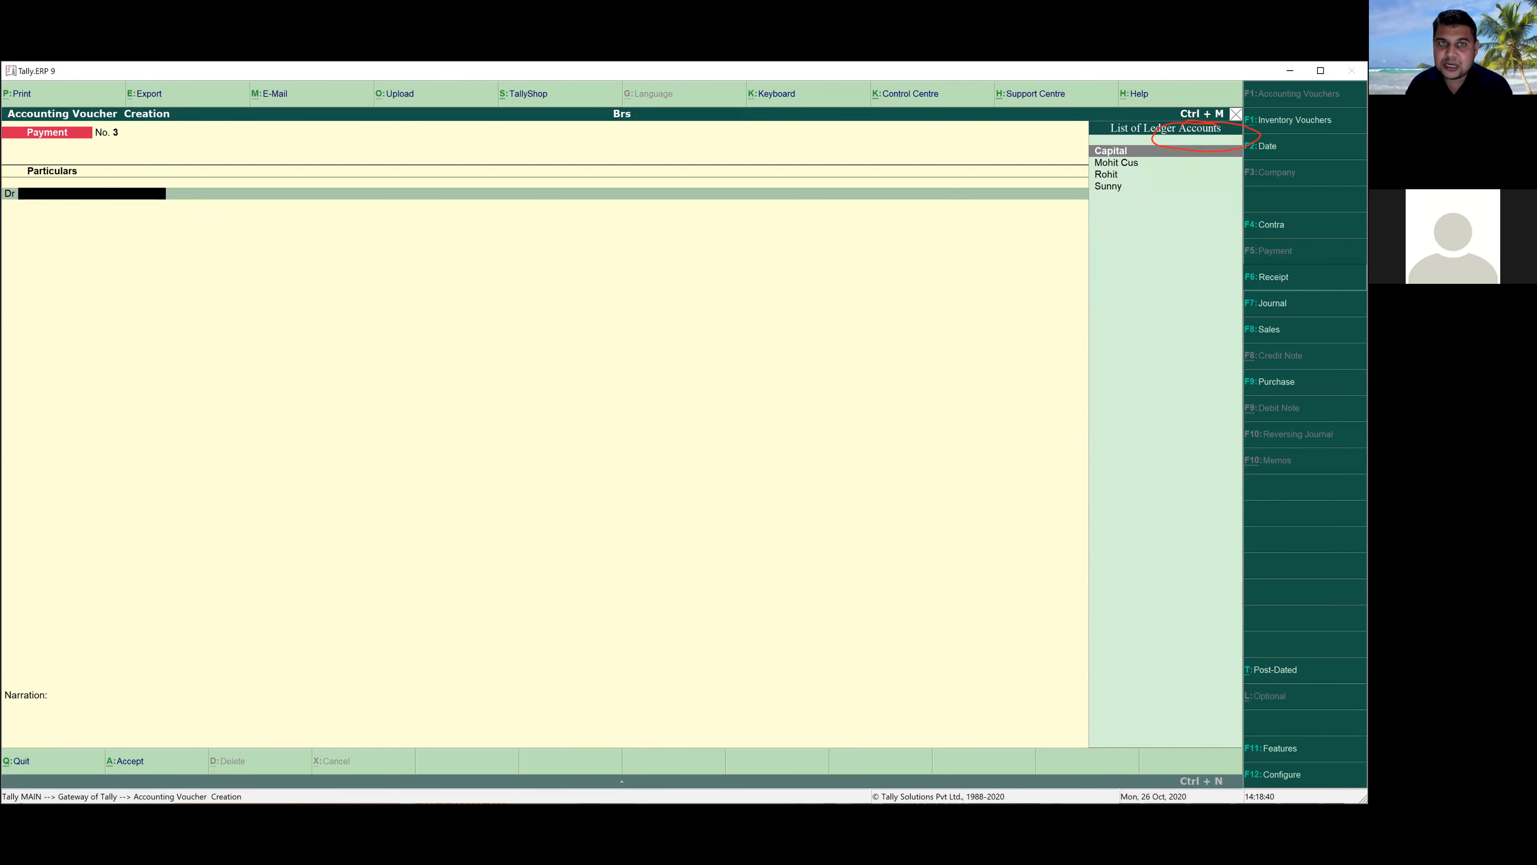
# Step: Start a receipt voucher crediting the customer ledger, second in the list, with 6000 and allocate it On Account
pyautogui.press('F6')
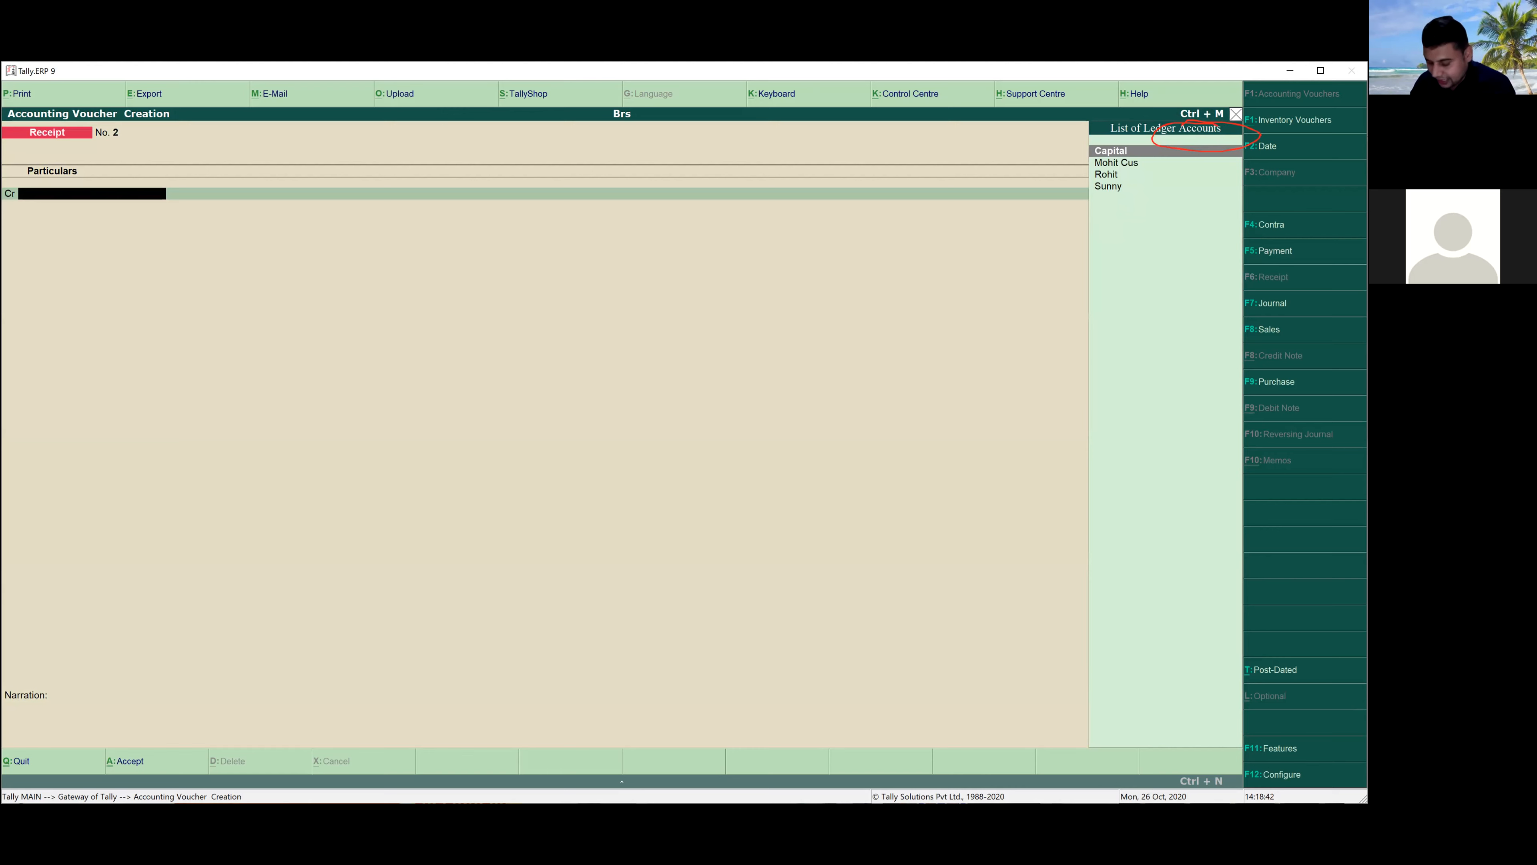
pyautogui.press('Down')
pyautogui.press('Return')
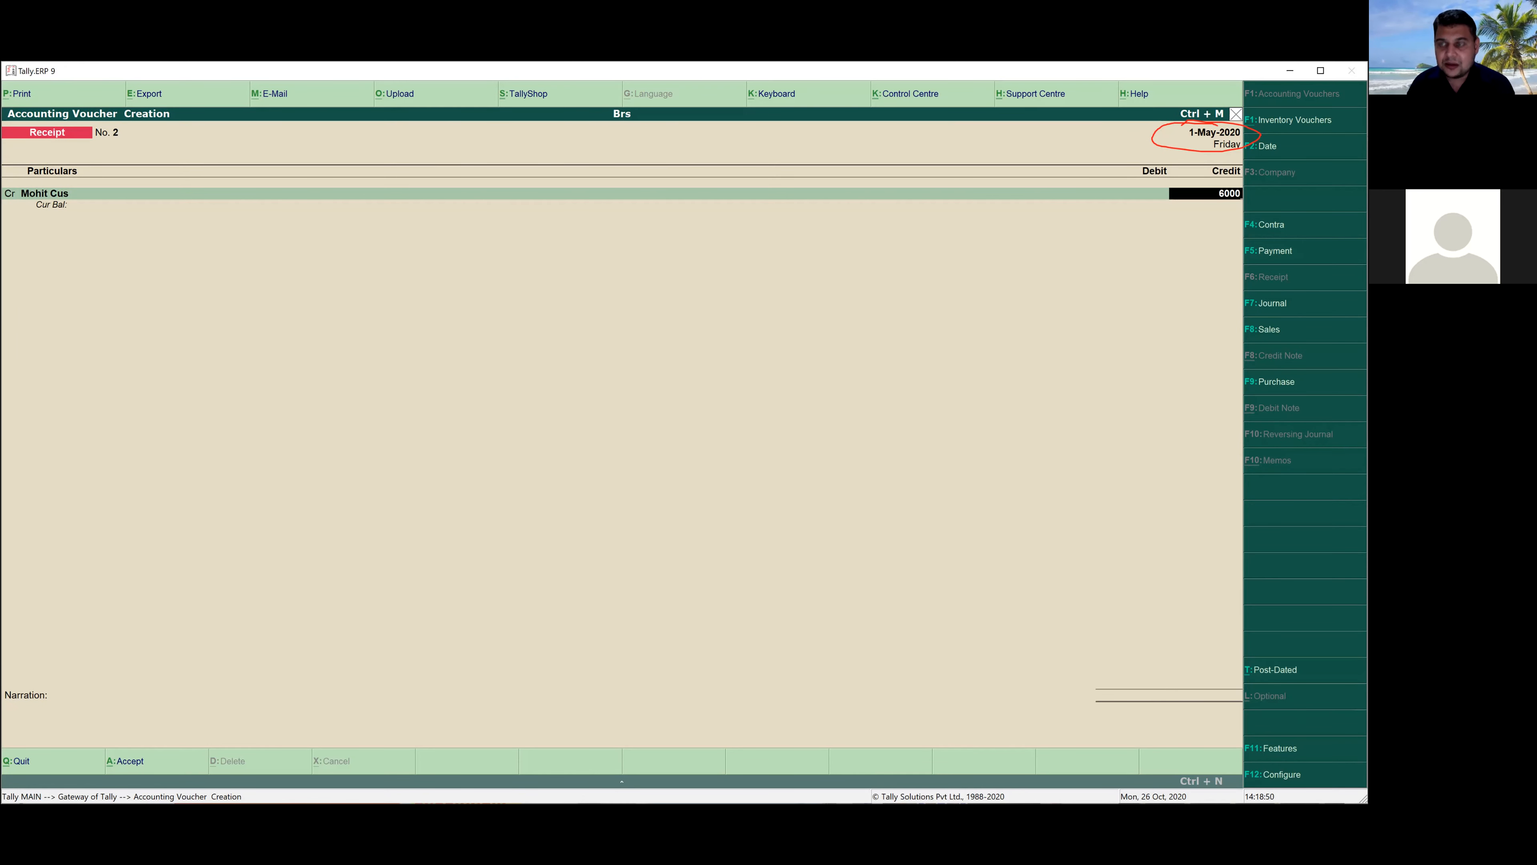
pyautogui.press('Return')
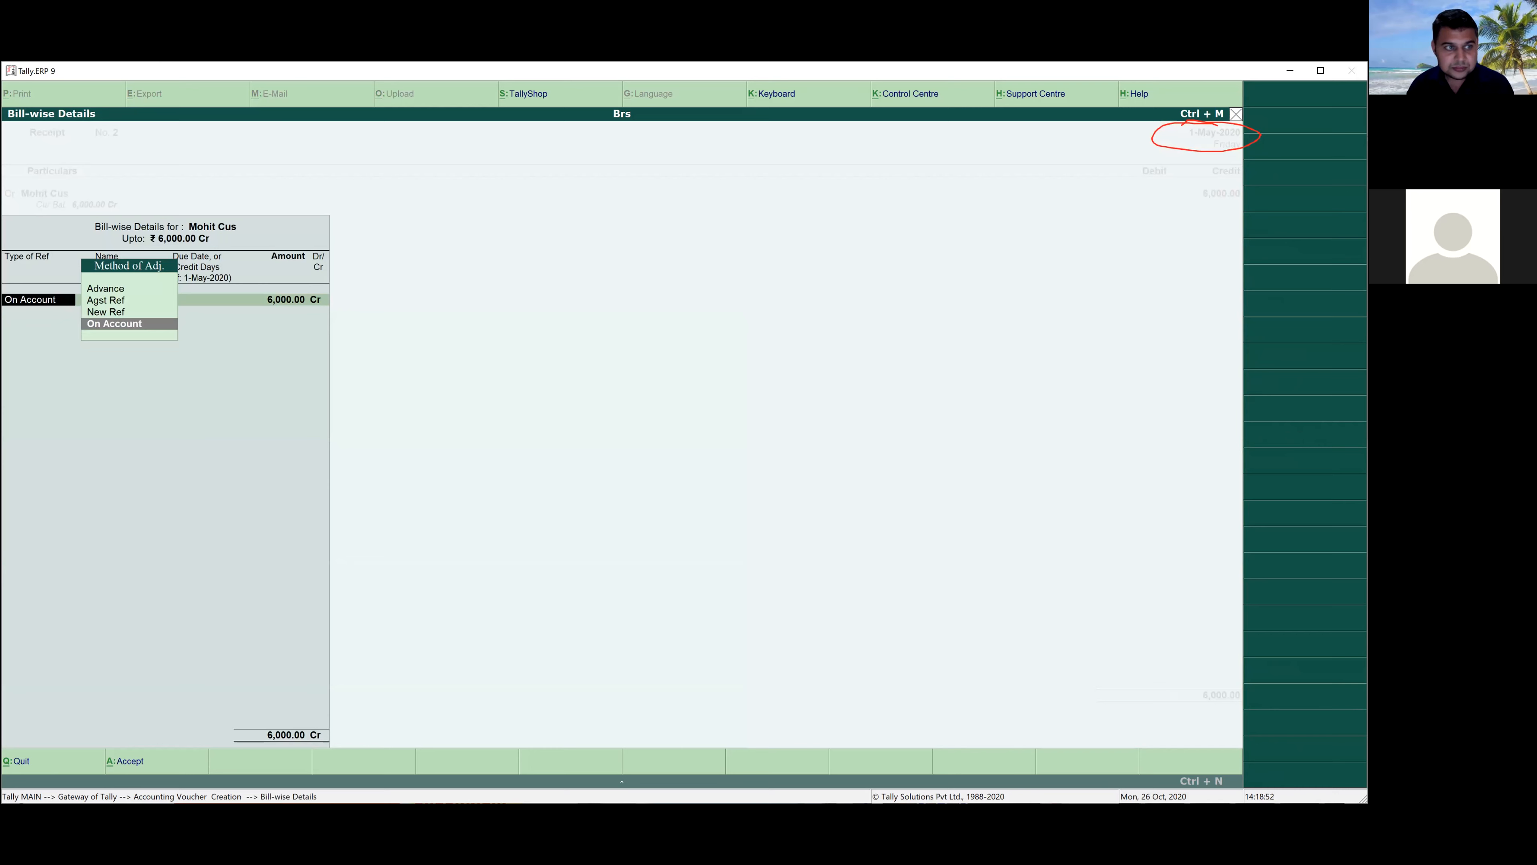
pyautogui.press('Return')
pyautogui.press('Return')
pyautogui.press('Return')
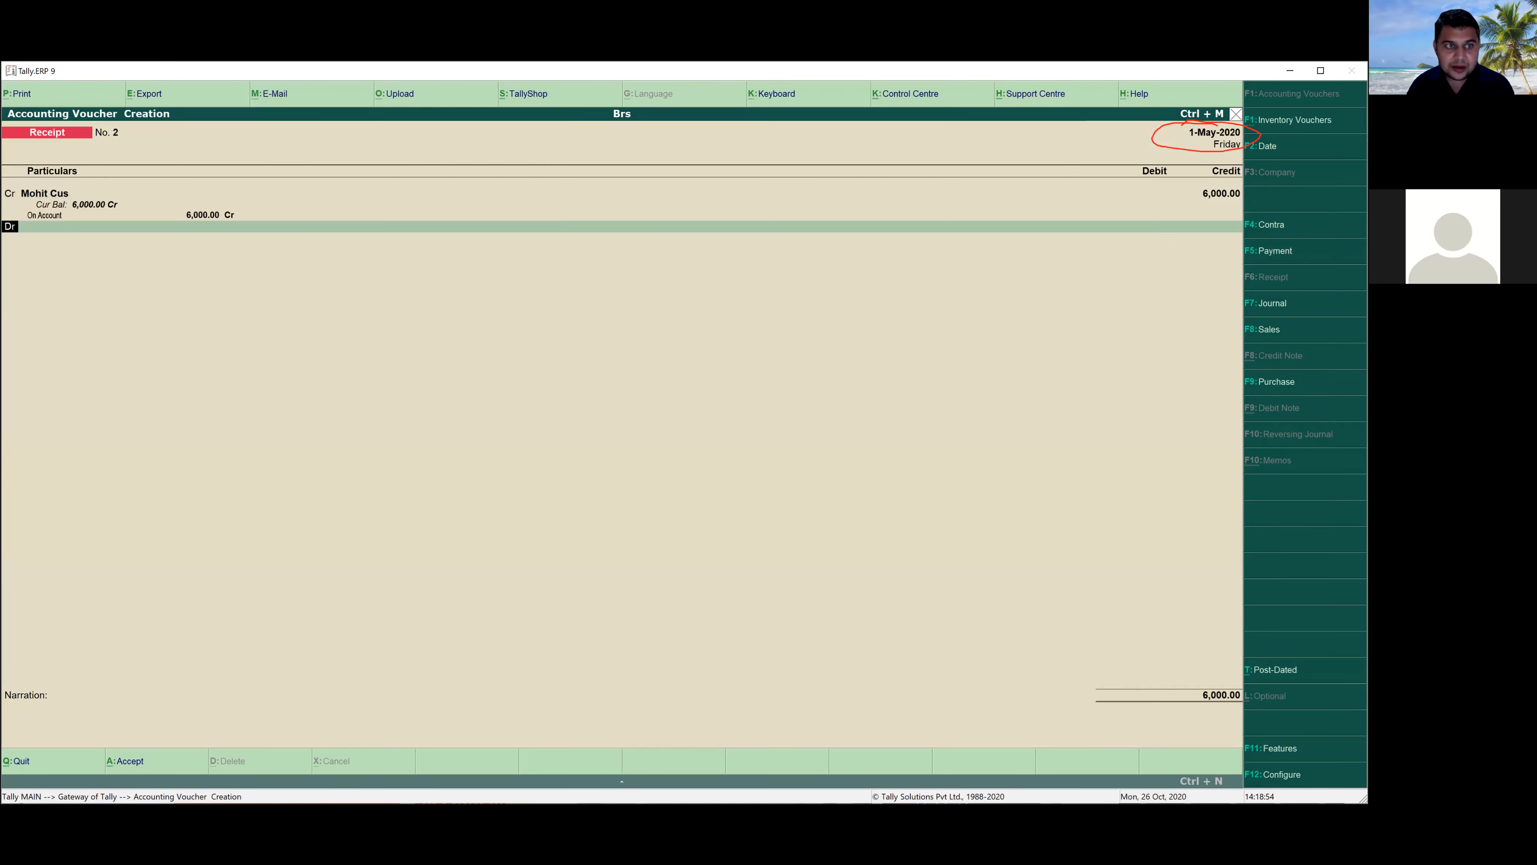
# Step: Debit Home Bank with the receipt's full amount of 6,000
pyautogui.press('Return')
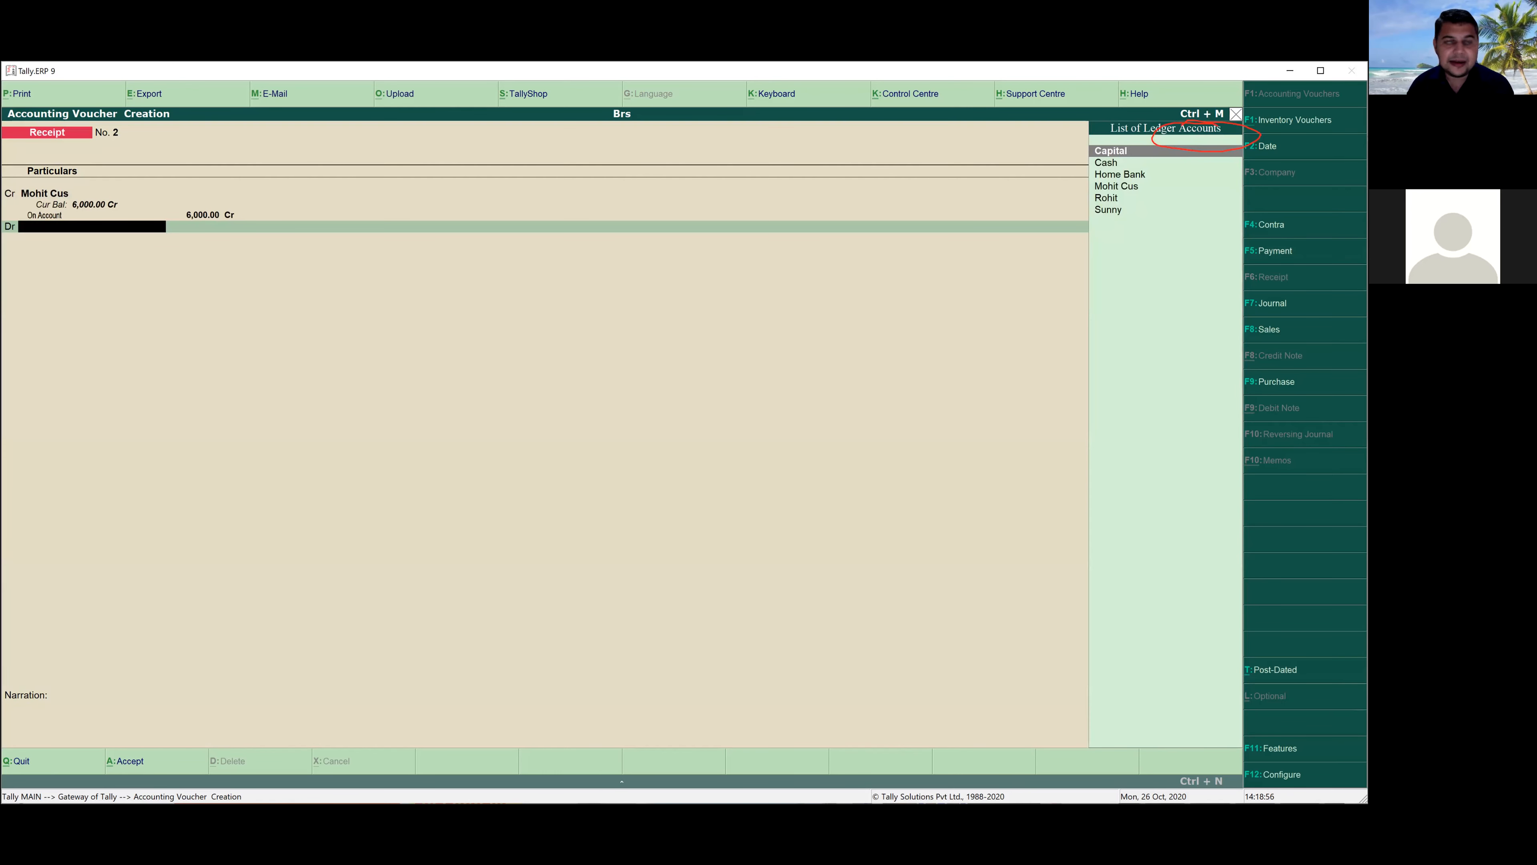
pyautogui.press('Down')
pyautogui.press('Down')
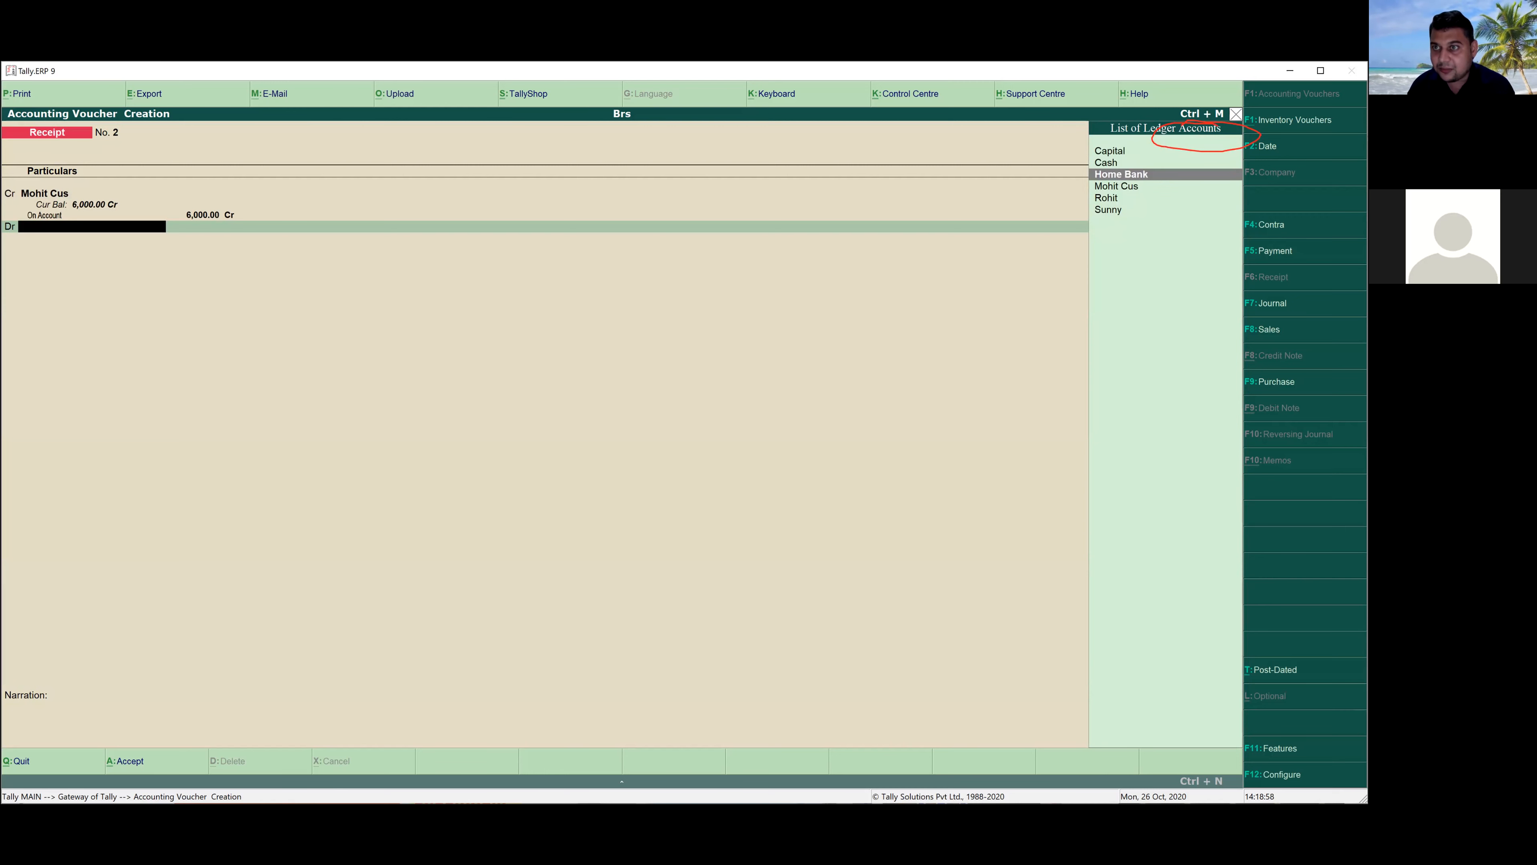
pyautogui.press('Down')
pyautogui.press('Down')
pyautogui.press('Up')
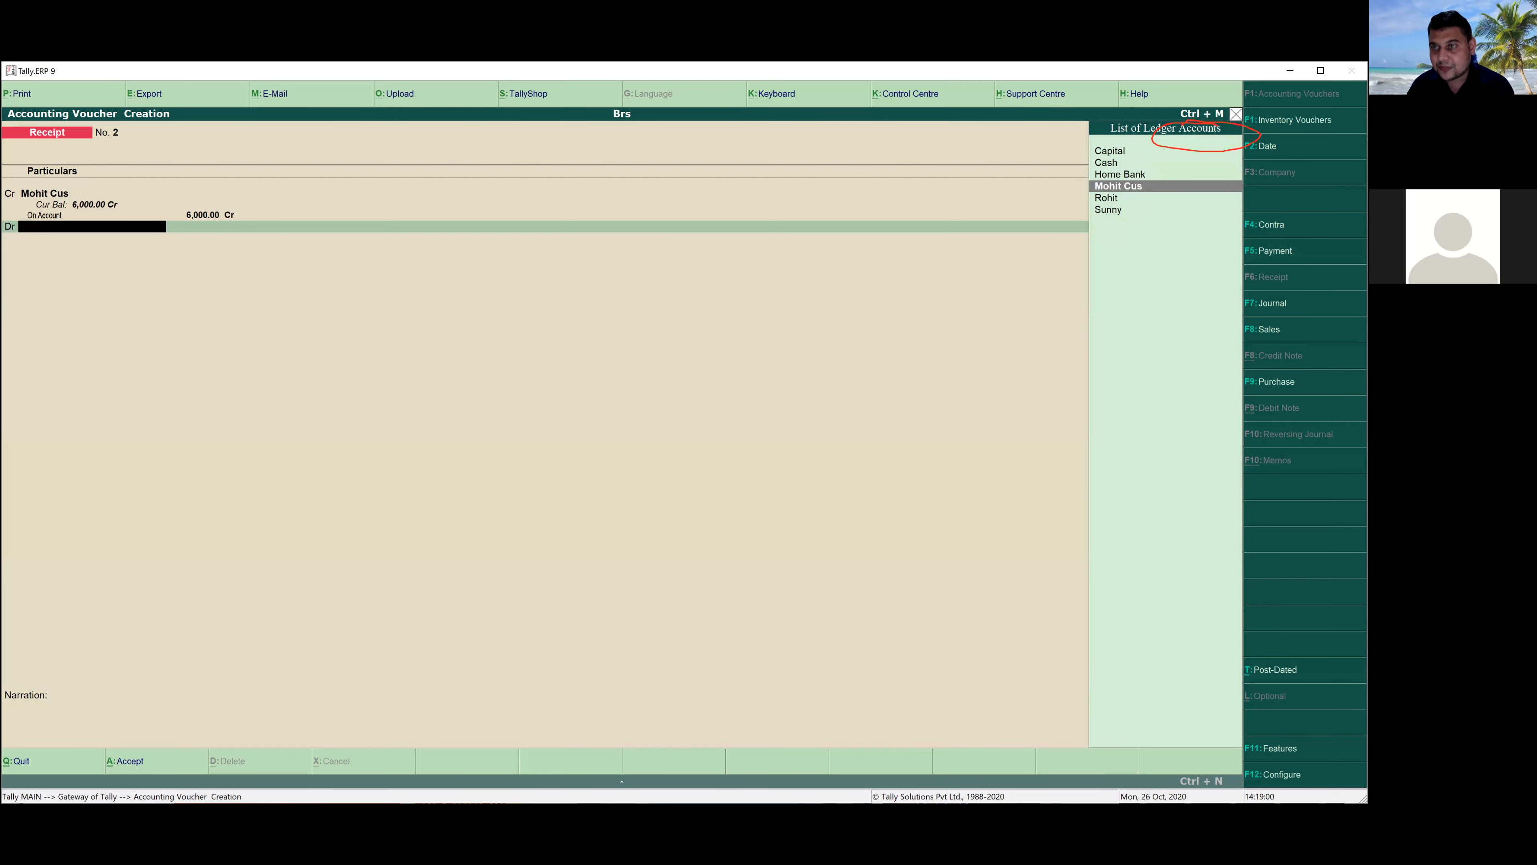
pyautogui.press('Down')
pyautogui.press('Down')
pyautogui.press('Up')
pyautogui.press('Up')
pyautogui.press('Up')
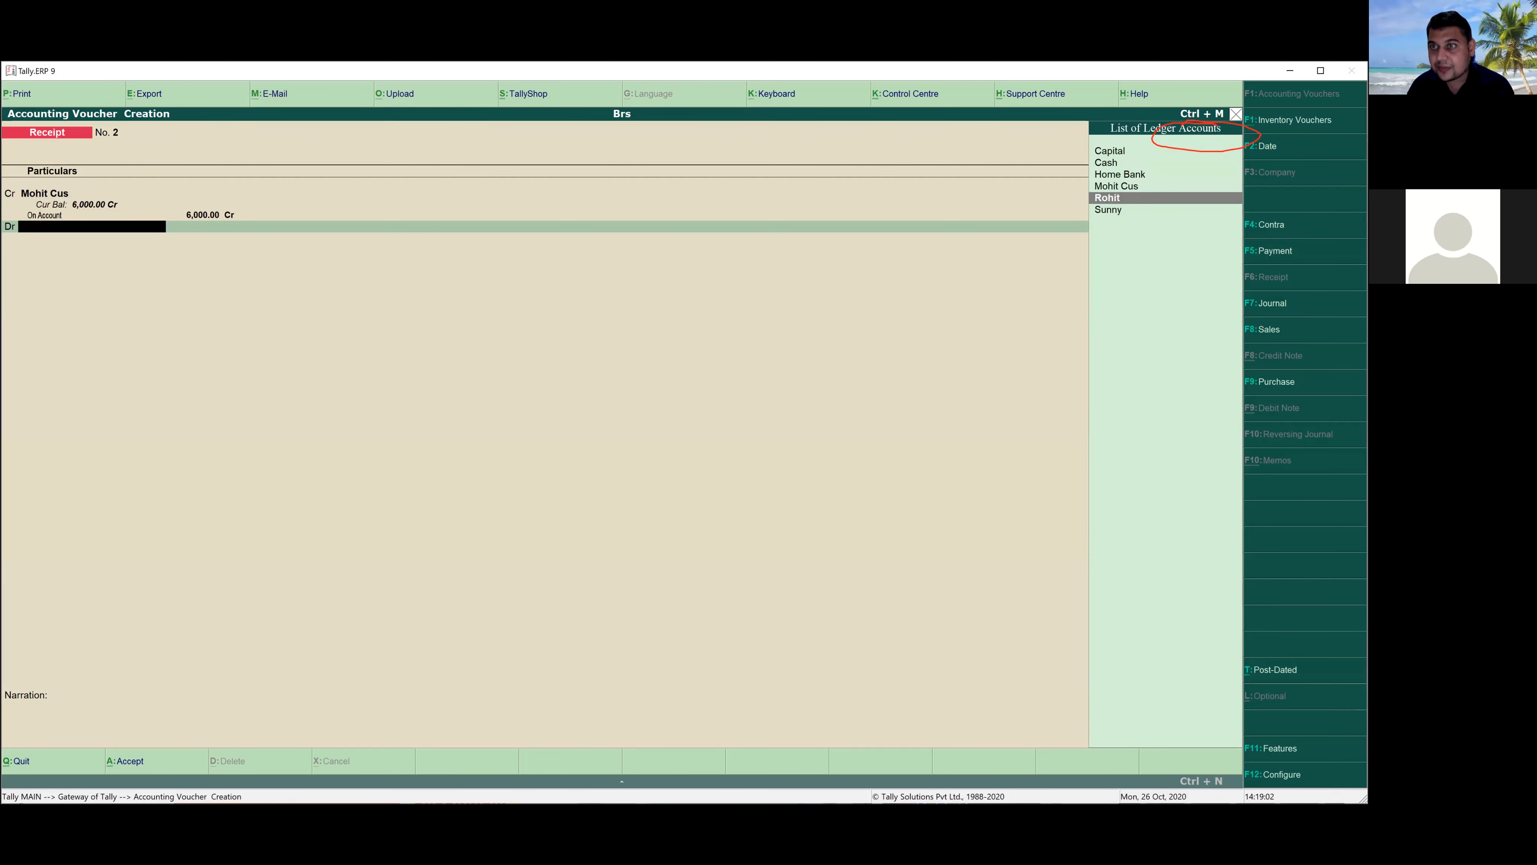
pyautogui.press('Return')
pyautogui.press('Return')
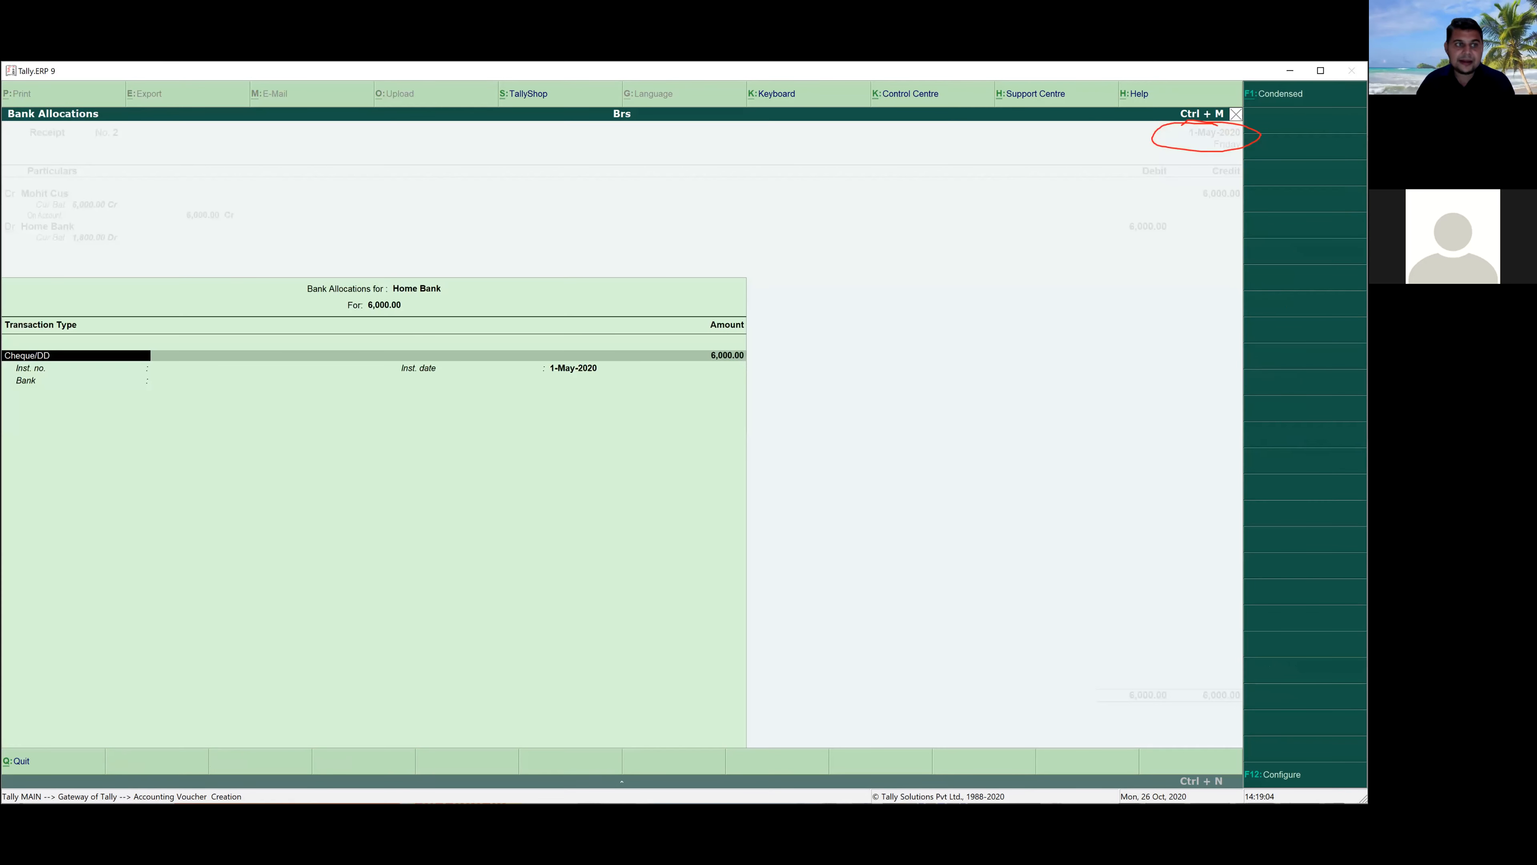
# Step: Accept the Cheque/DD bank allocation dated 1-May-2020 and save the receipt voucher
pyautogui.press('Return')
pyautogui.press('Return')
pyautogui.press('Return')
pyautogui.press('Return')
pyautogui.press('Return')
pyautogui.press('Return')
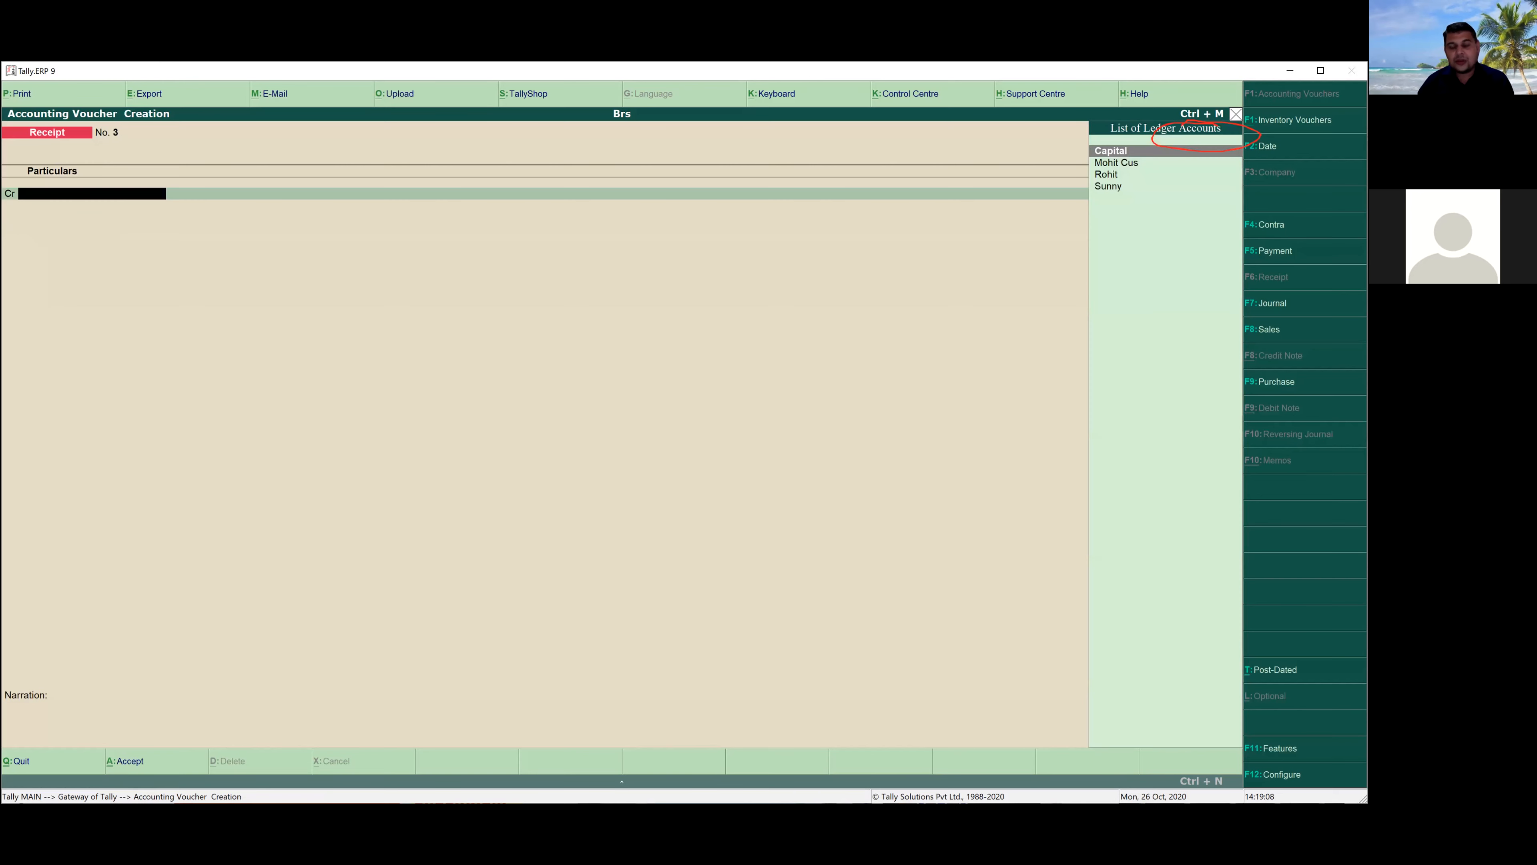
# Step: Leave voucher entry and open the Banking utilities
pyautogui.press('Escape')
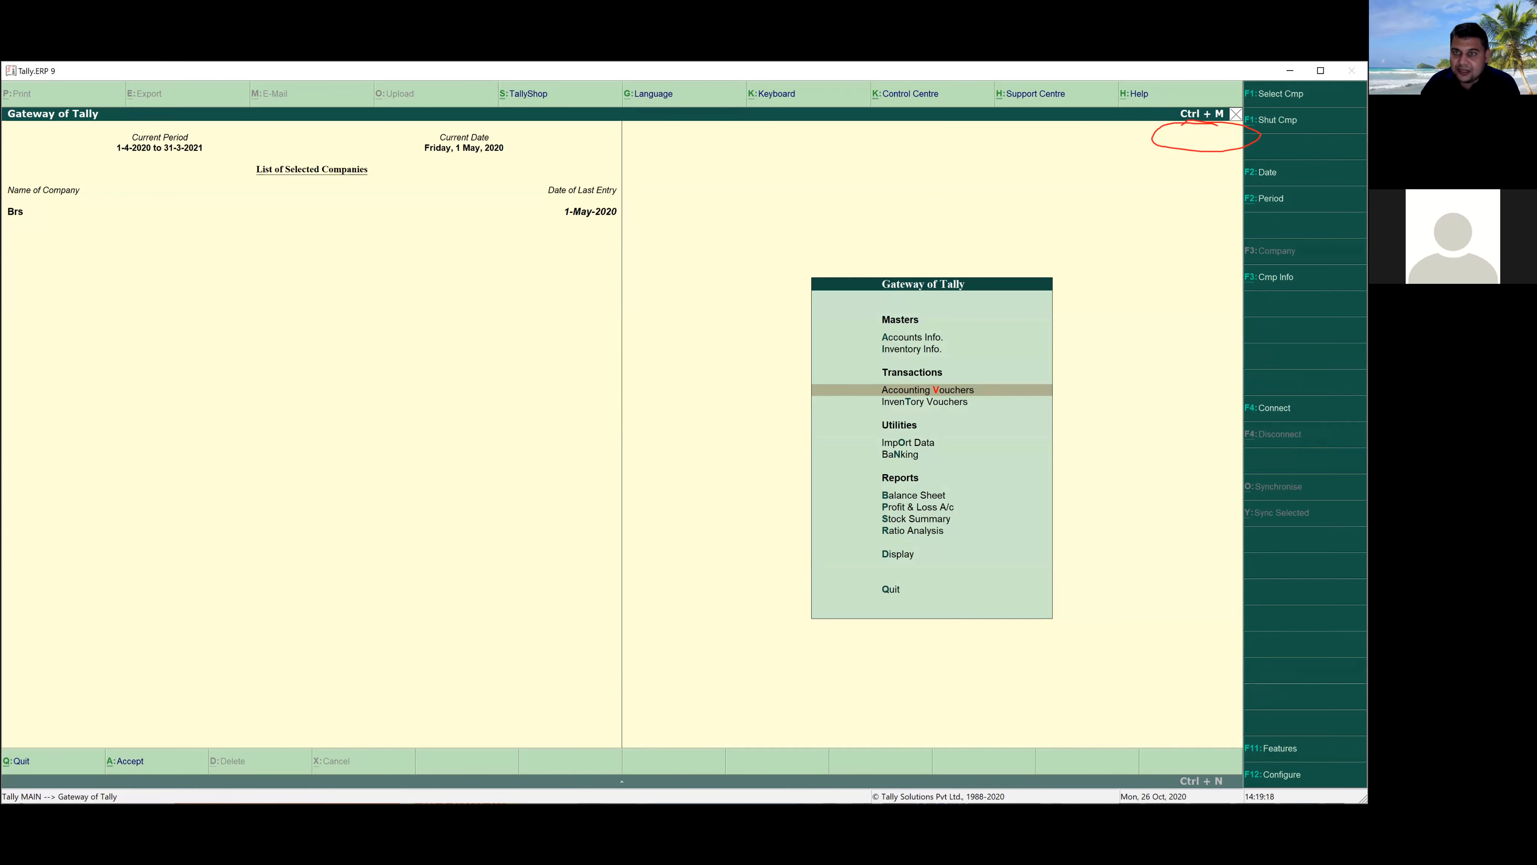
pyautogui.press('Down')
pyautogui.press('Down')
pyautogui.press('Down')
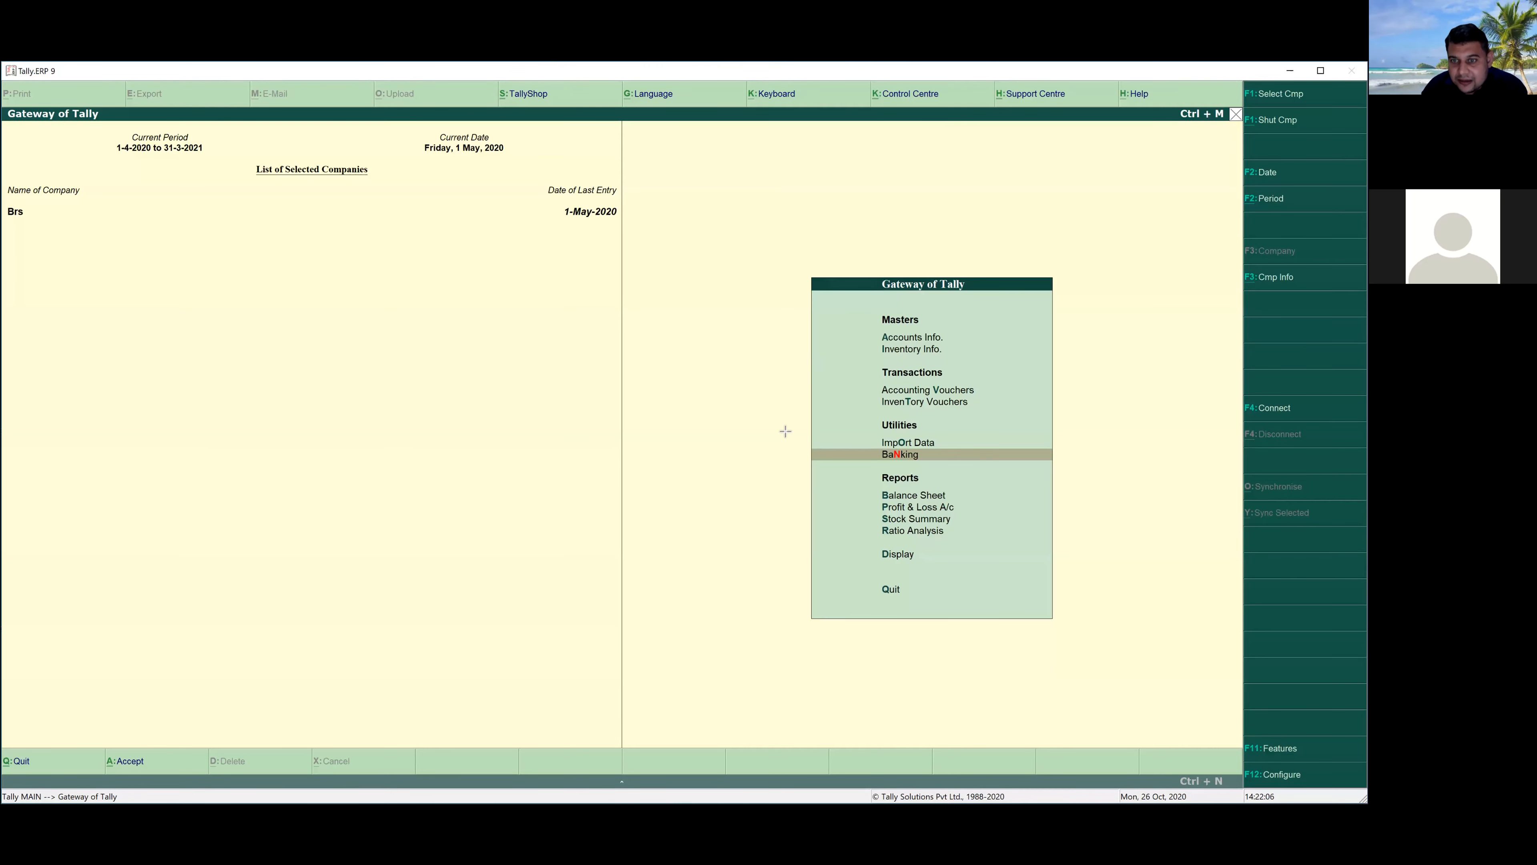
pyautogui.moveTo(784, 430)
pyautogui.mouseDown()
pyautogui.moveTo(956, 473)
pyautogui.moveTo(1066, 465)
pyautogui.mouseUp()
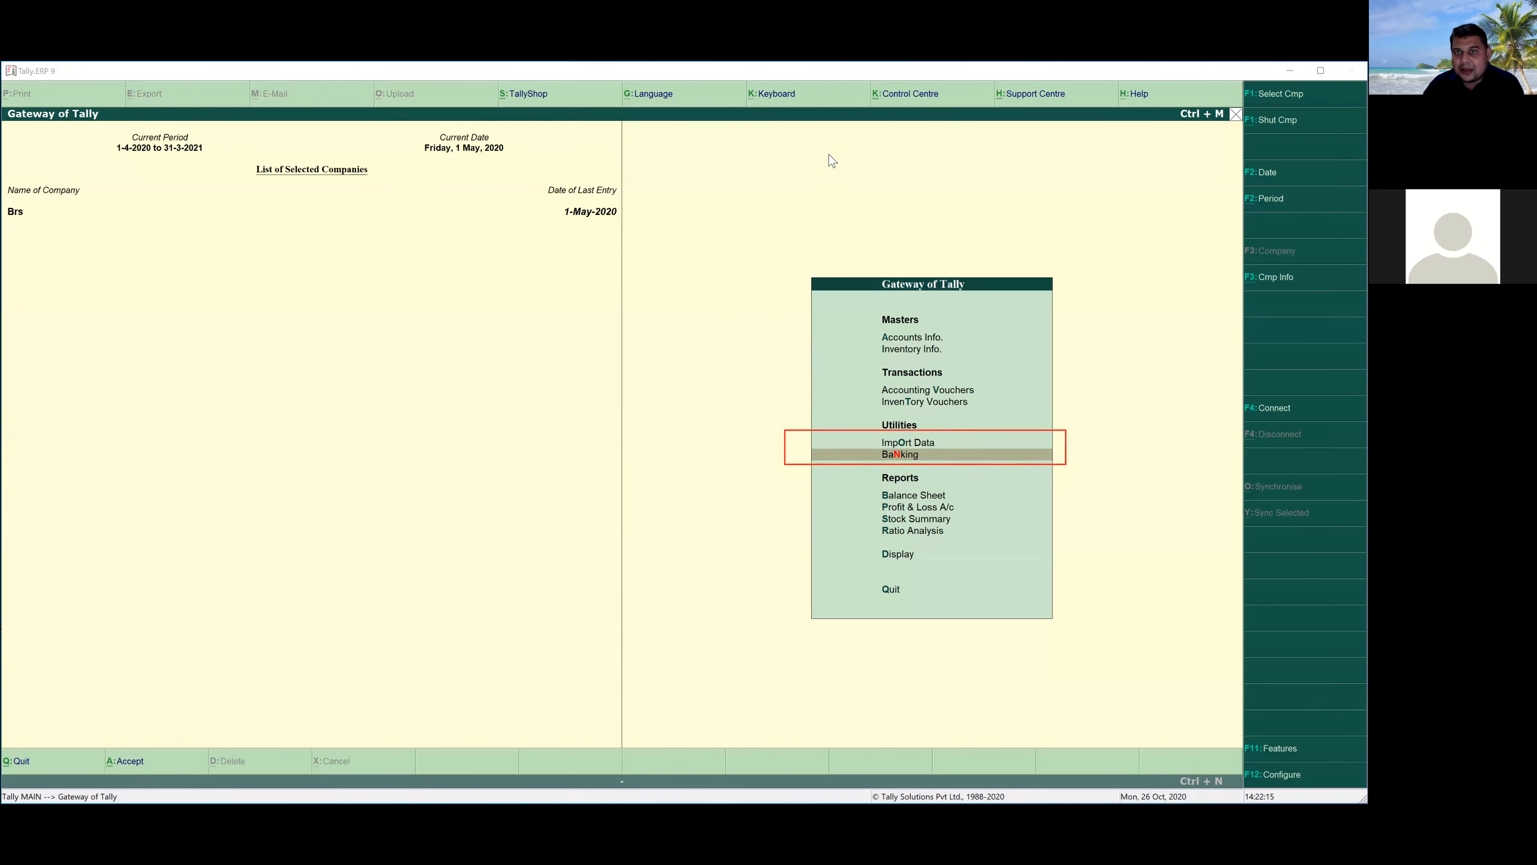
pyautogui.click(898, 459)
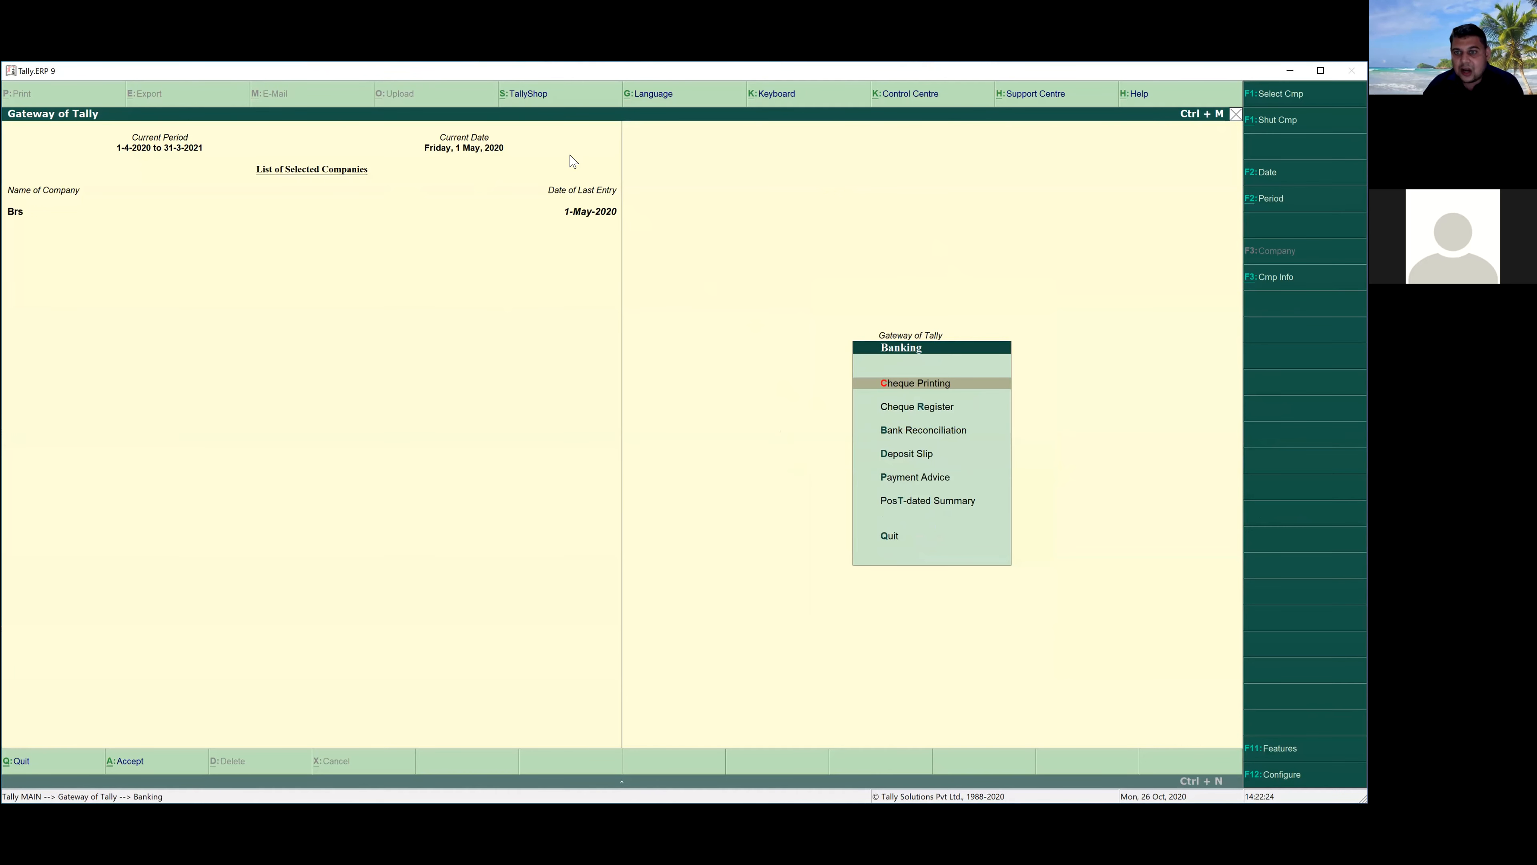
# Step: Open the Bank Reconciliation for the Home Bank ledger
pyautogui.moveTo(832, 417); pyautogui.dragTo(1017, 440)
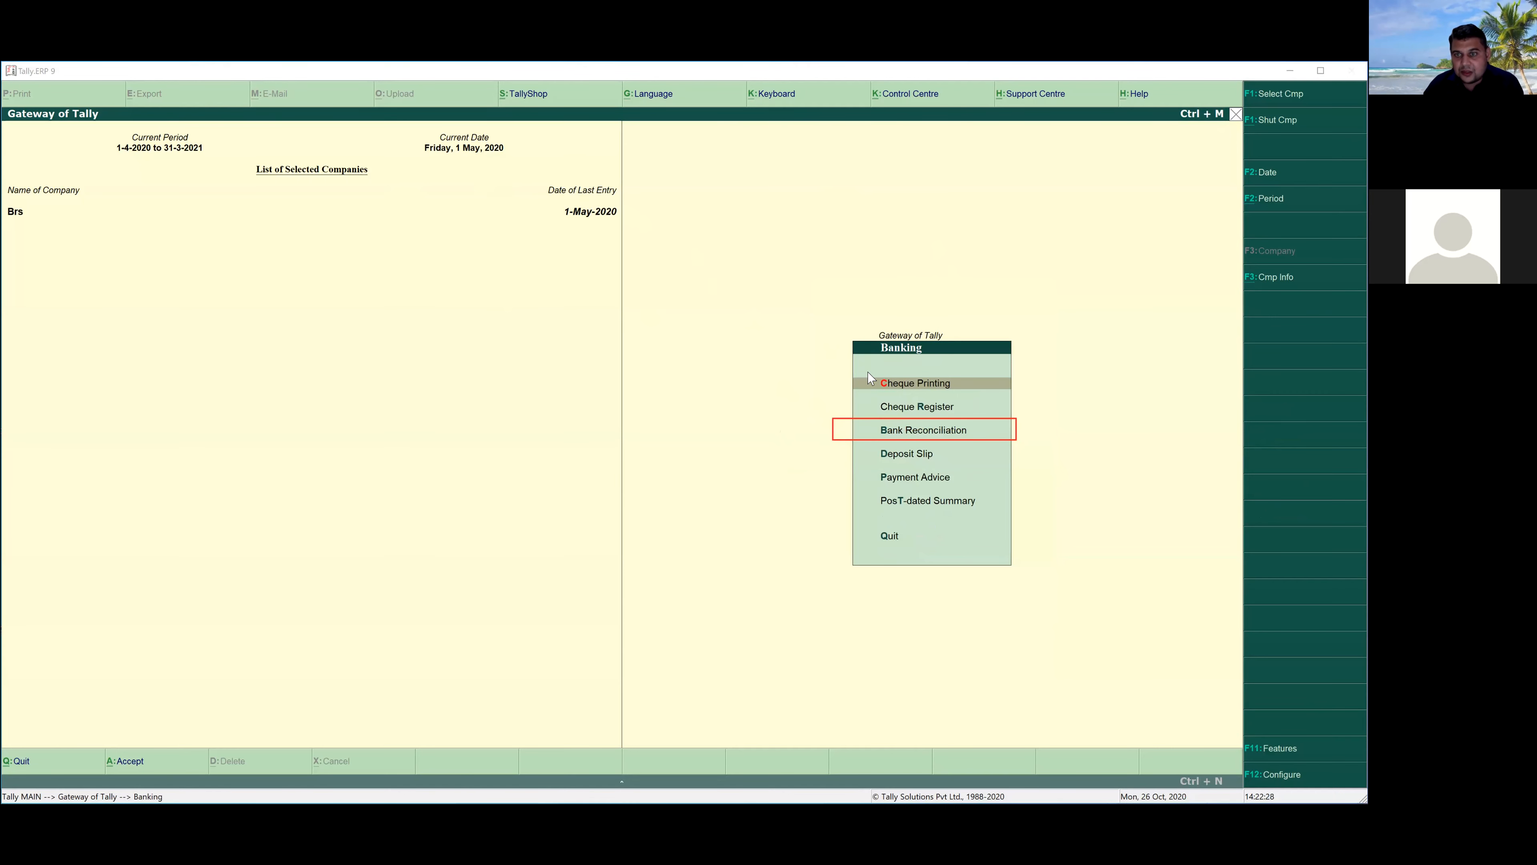
pyautogui.click(912, 411)
pyautogui.press('Escape')
pyautogui.press('Down')
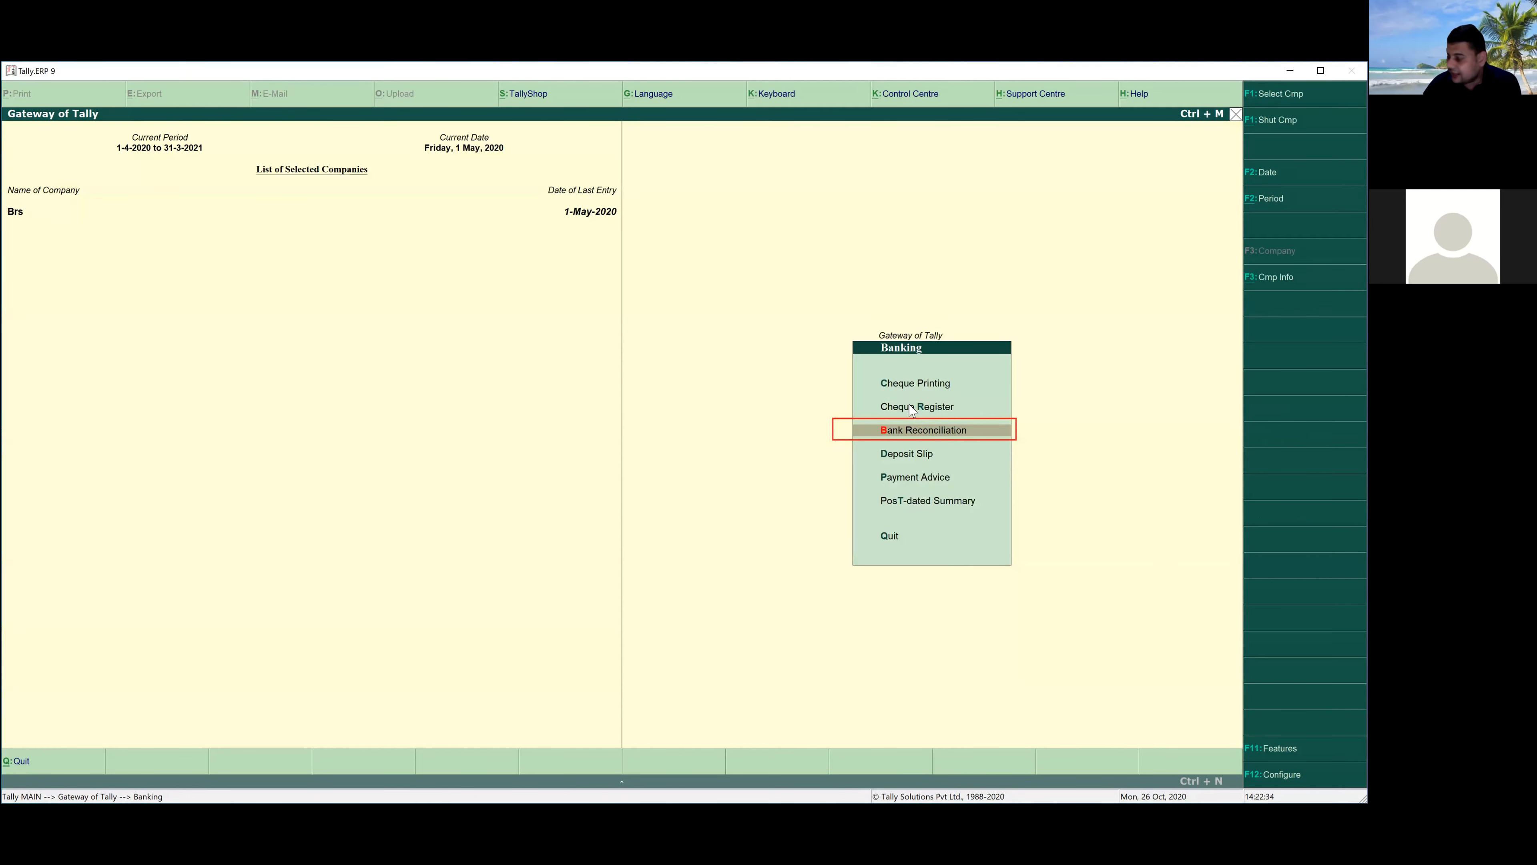
pyautogui.press('Return')
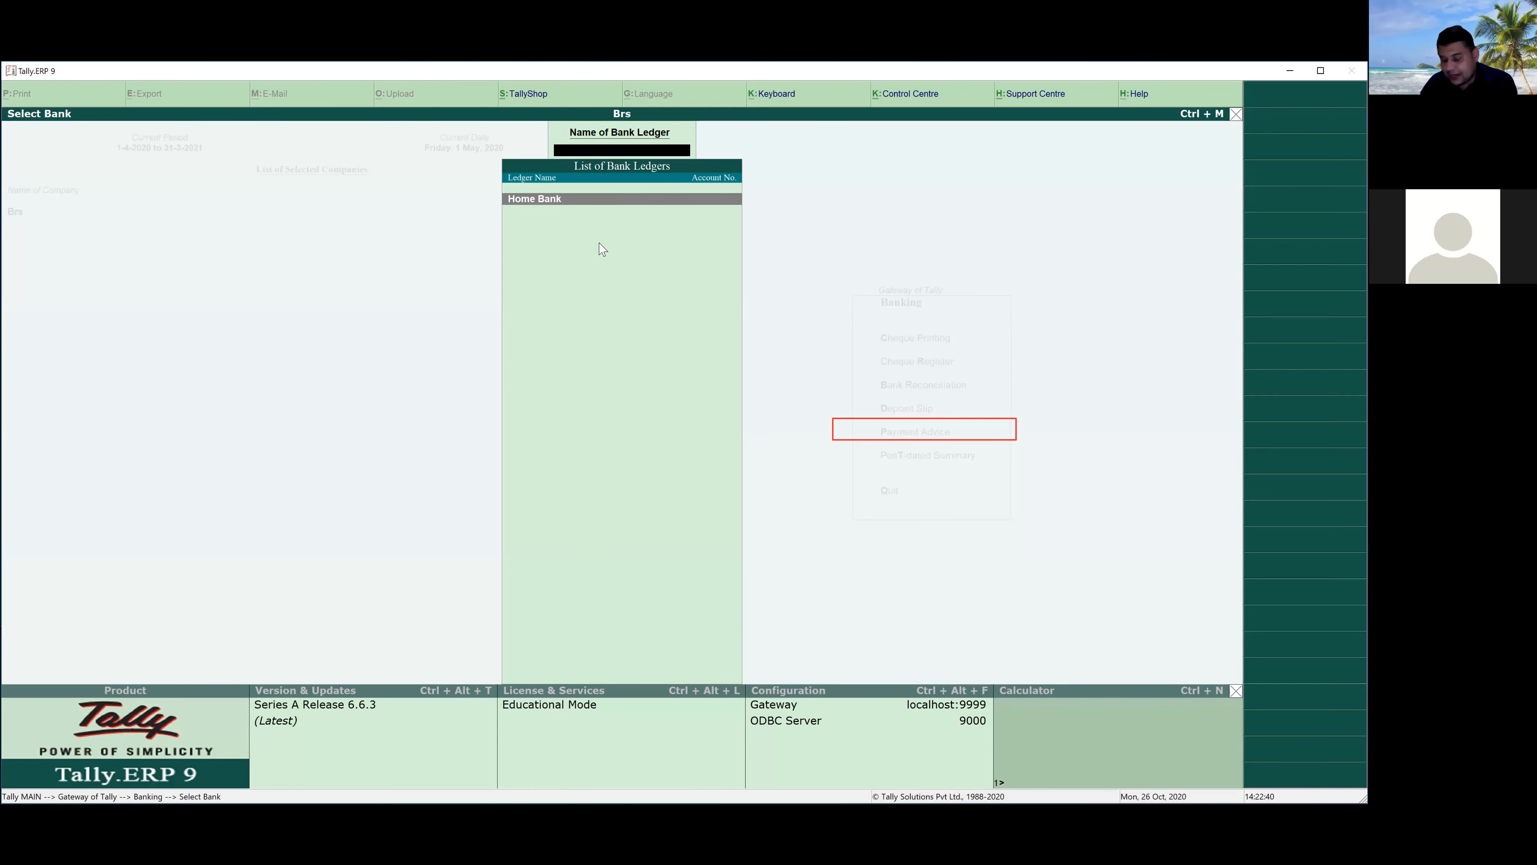
pyautogui.press('Return')
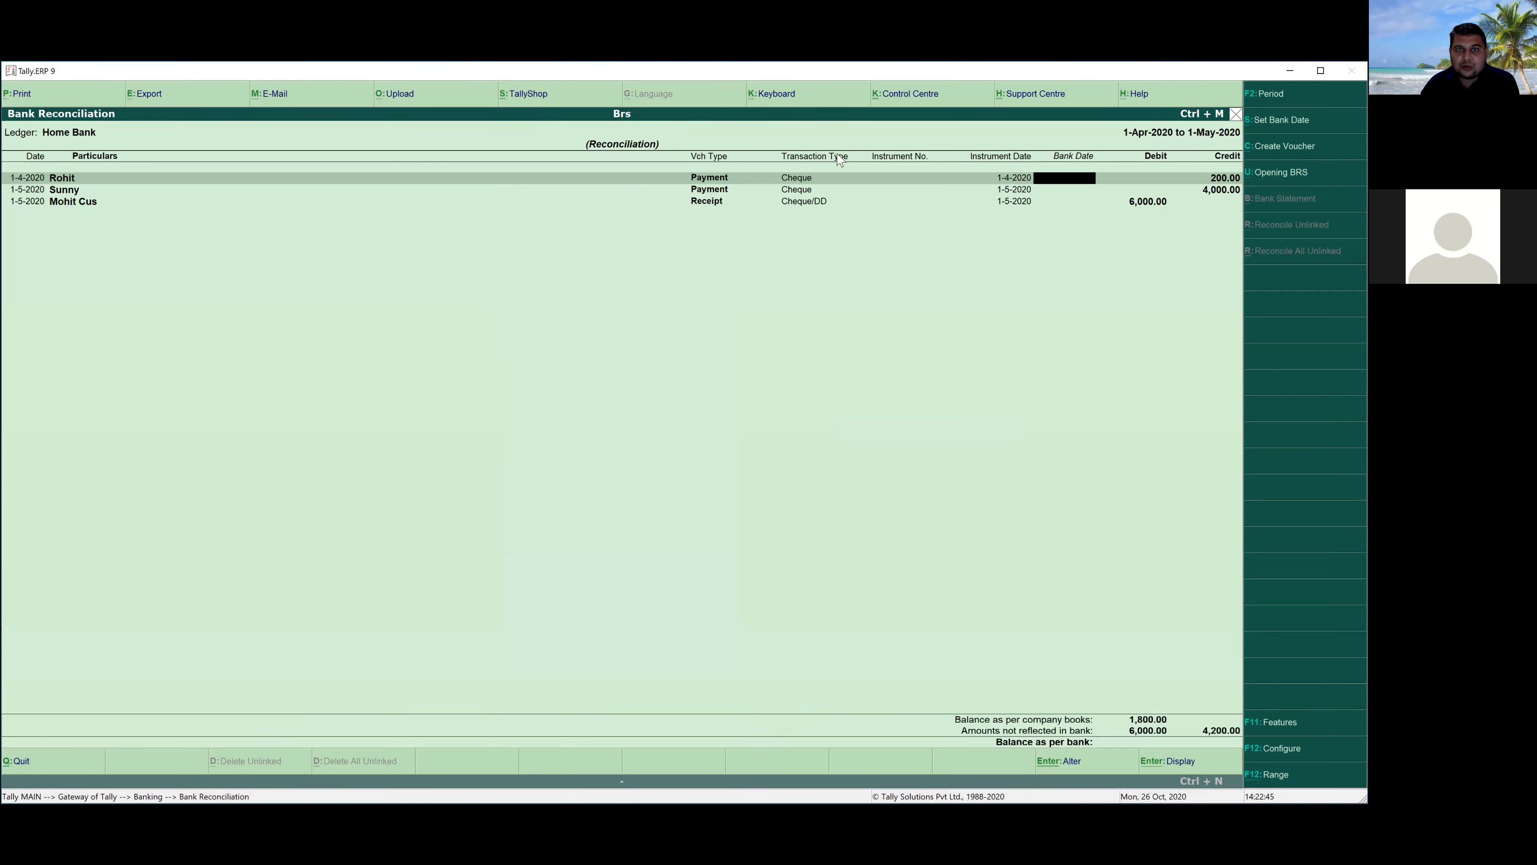
pyautogui.moveTo(970, 142); pyautogui.dragTo(1030, 249)
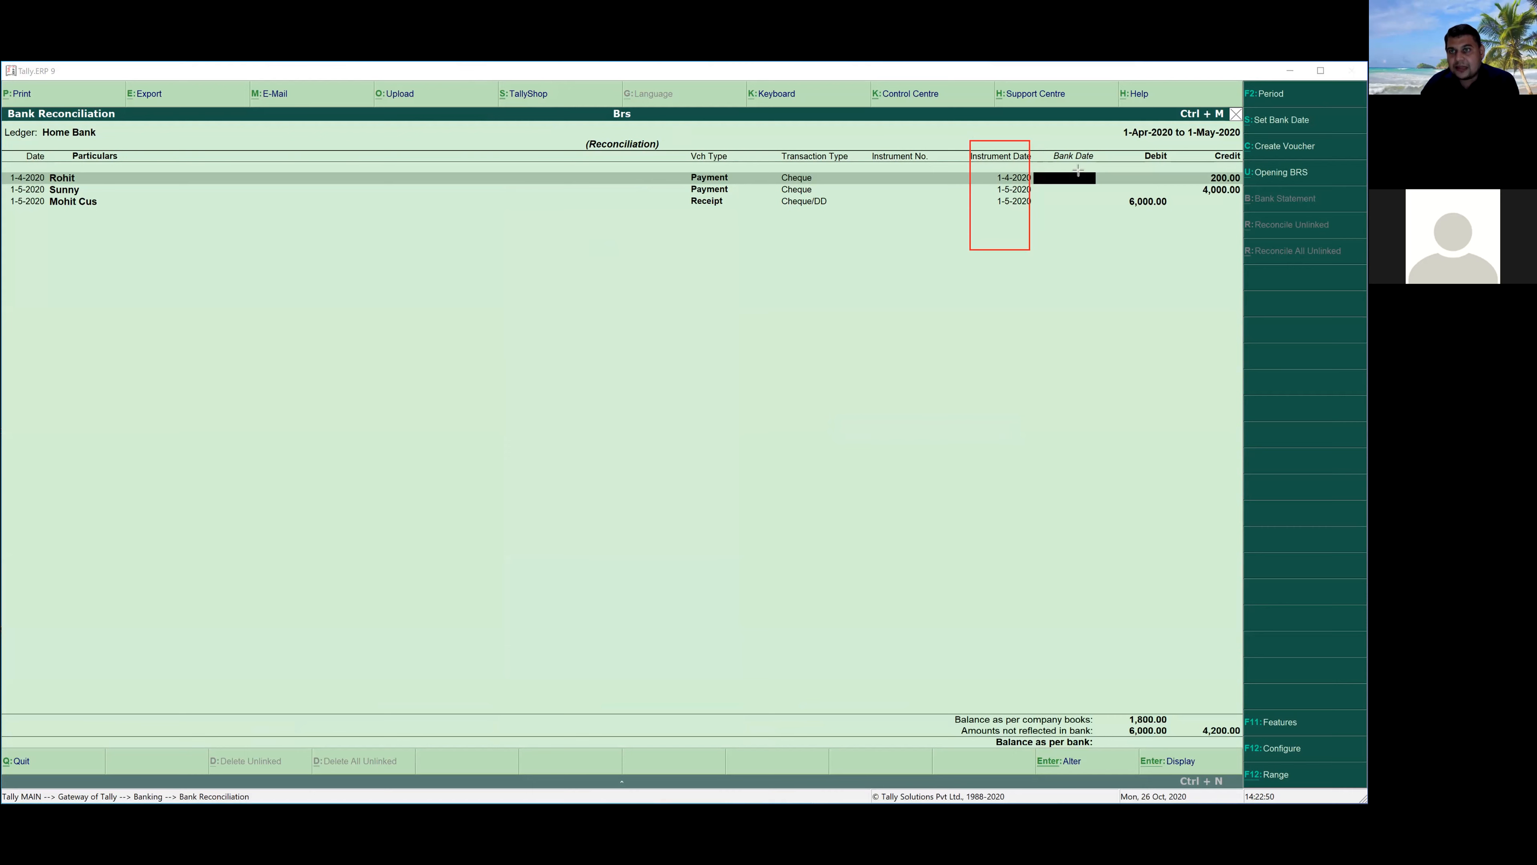
pyautogui.moveTo(1043, 133); pyautogui.dragTo(1111, 164)
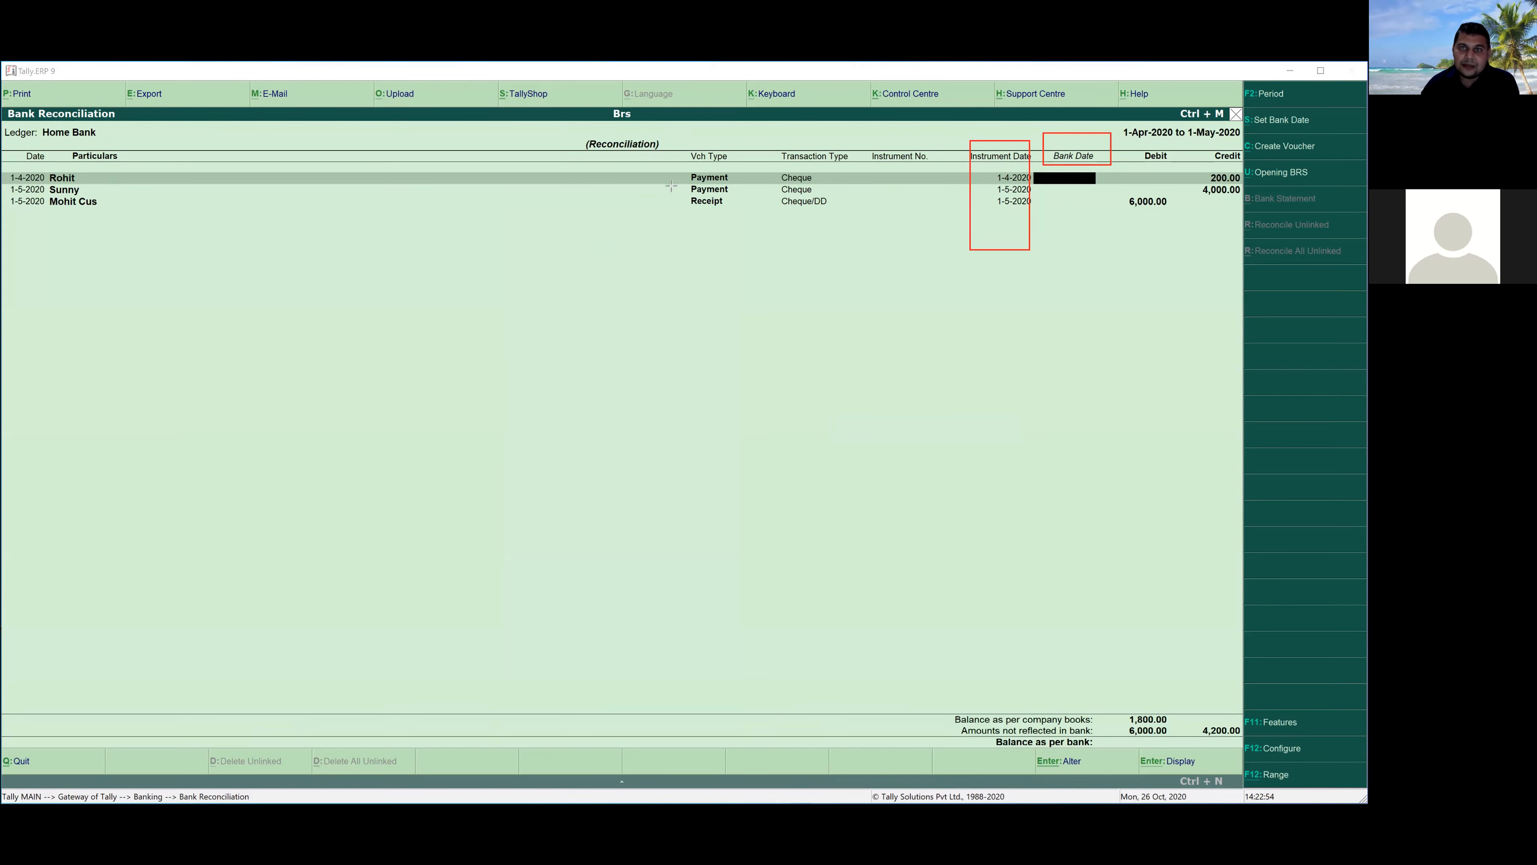
pyautogui.press('Escape')
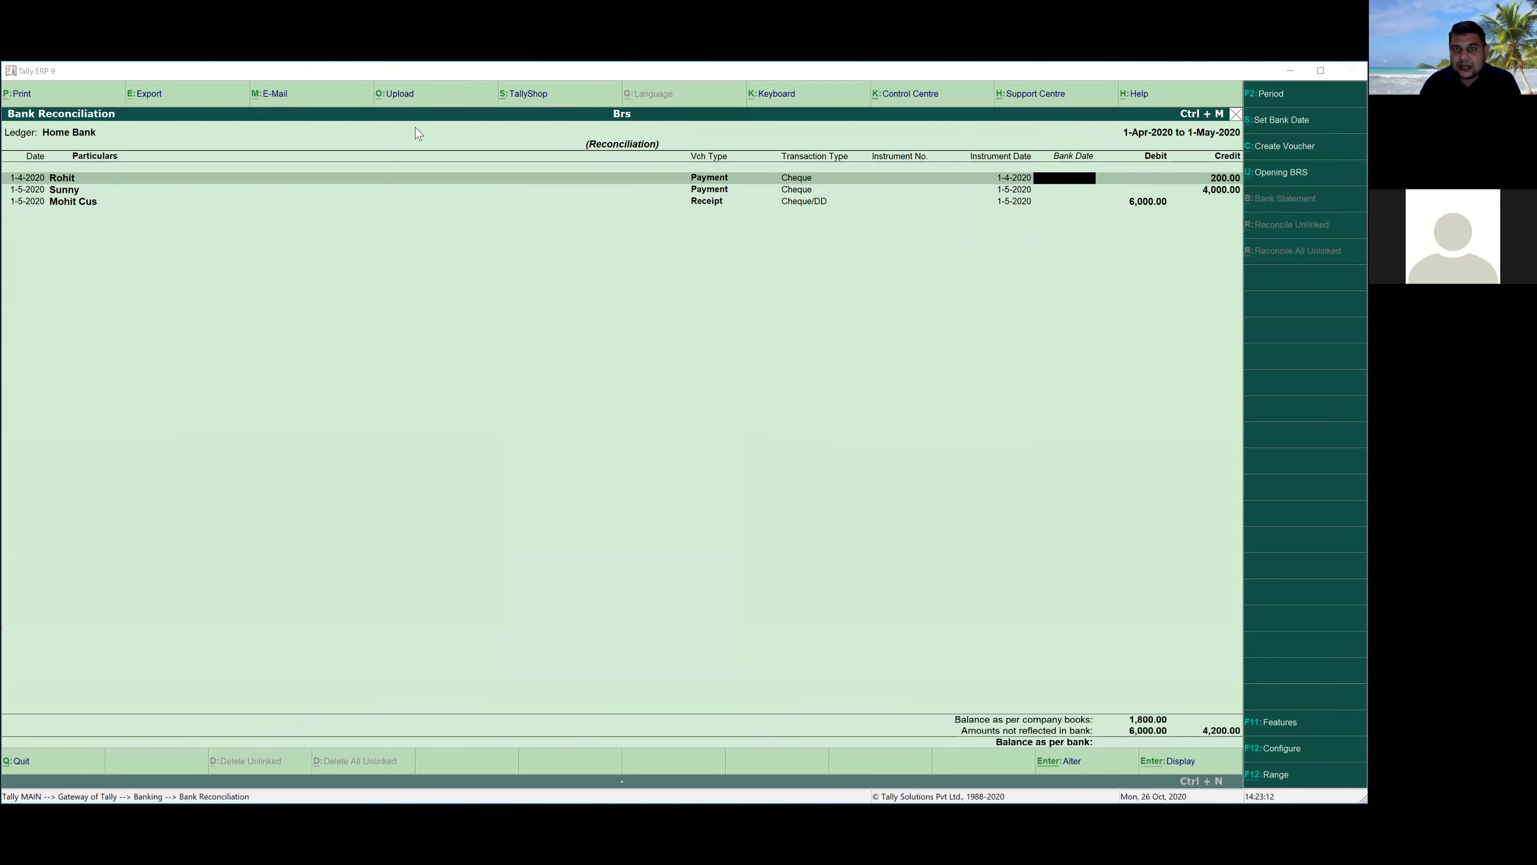
# Step: Set the bank date of the 200.00 payment dated 1-4-2020 to 2/4/2020
pyautogui.doubleClick(1055, 178)
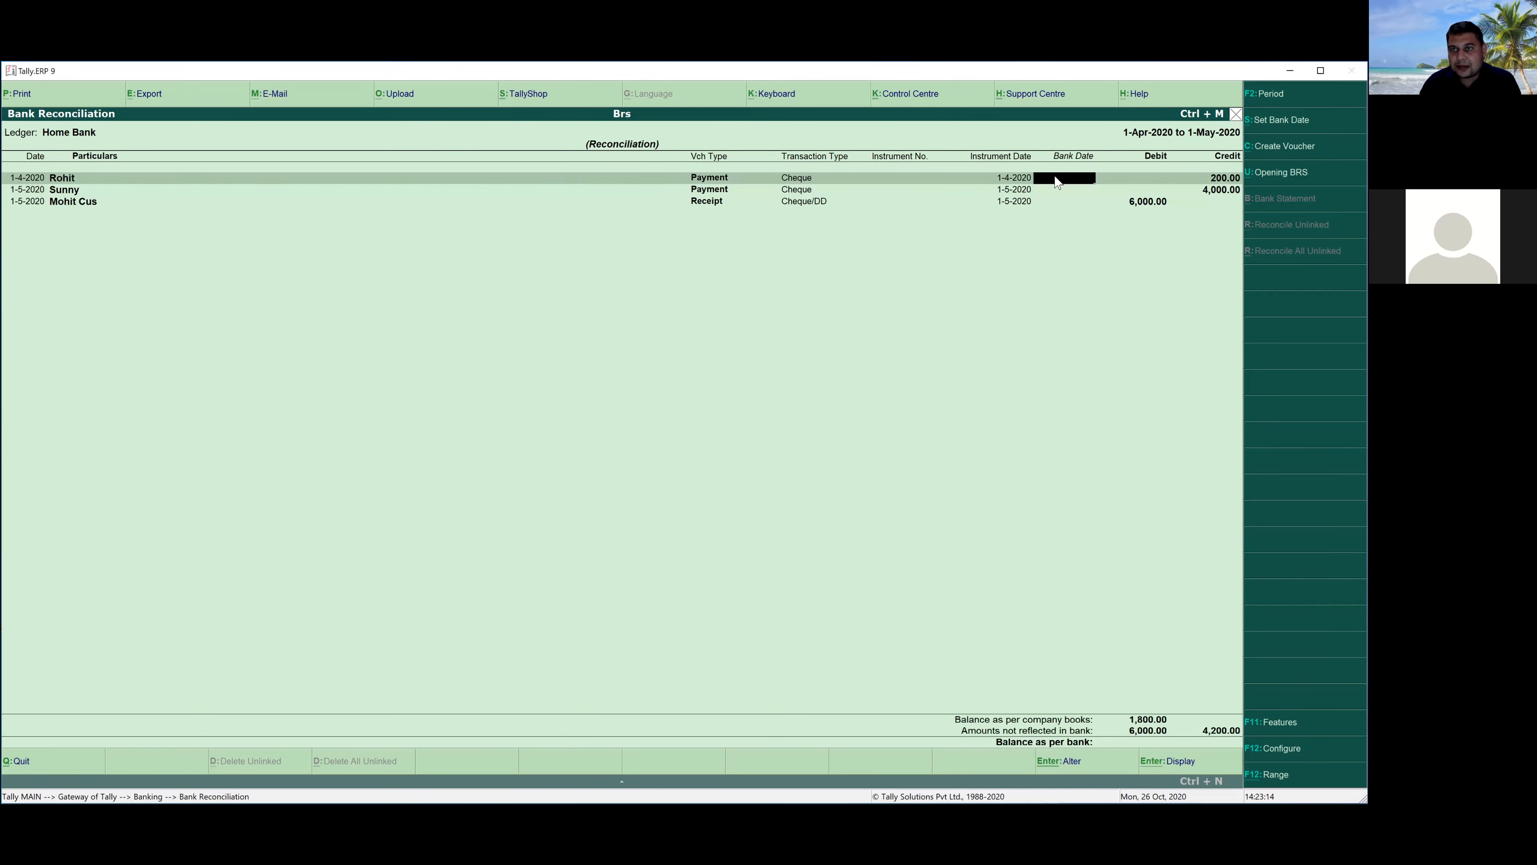
pyautogui.write('2/4/')
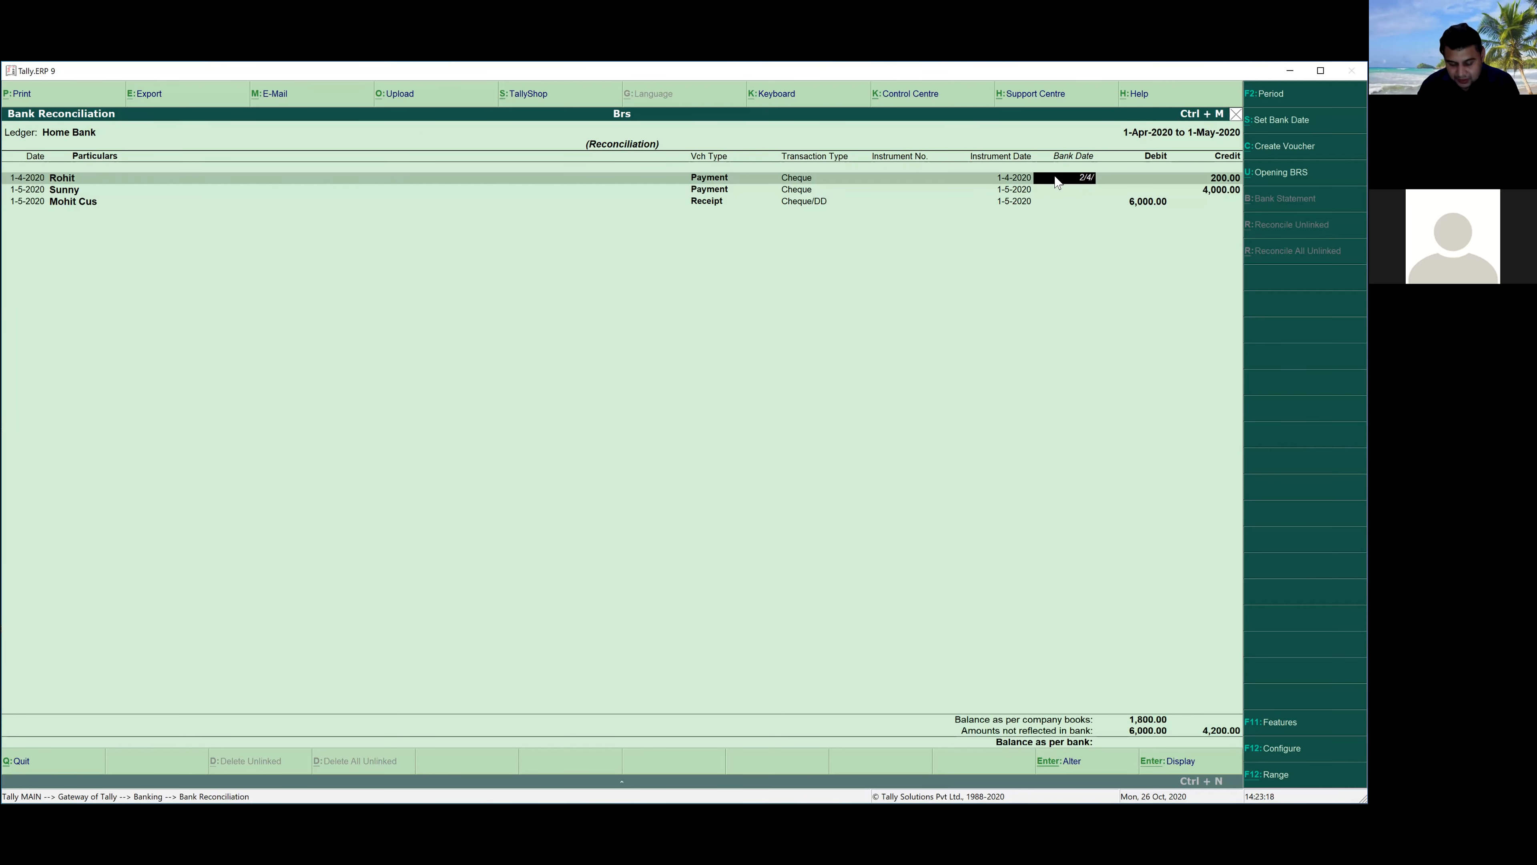
pyautogui.write('2020')
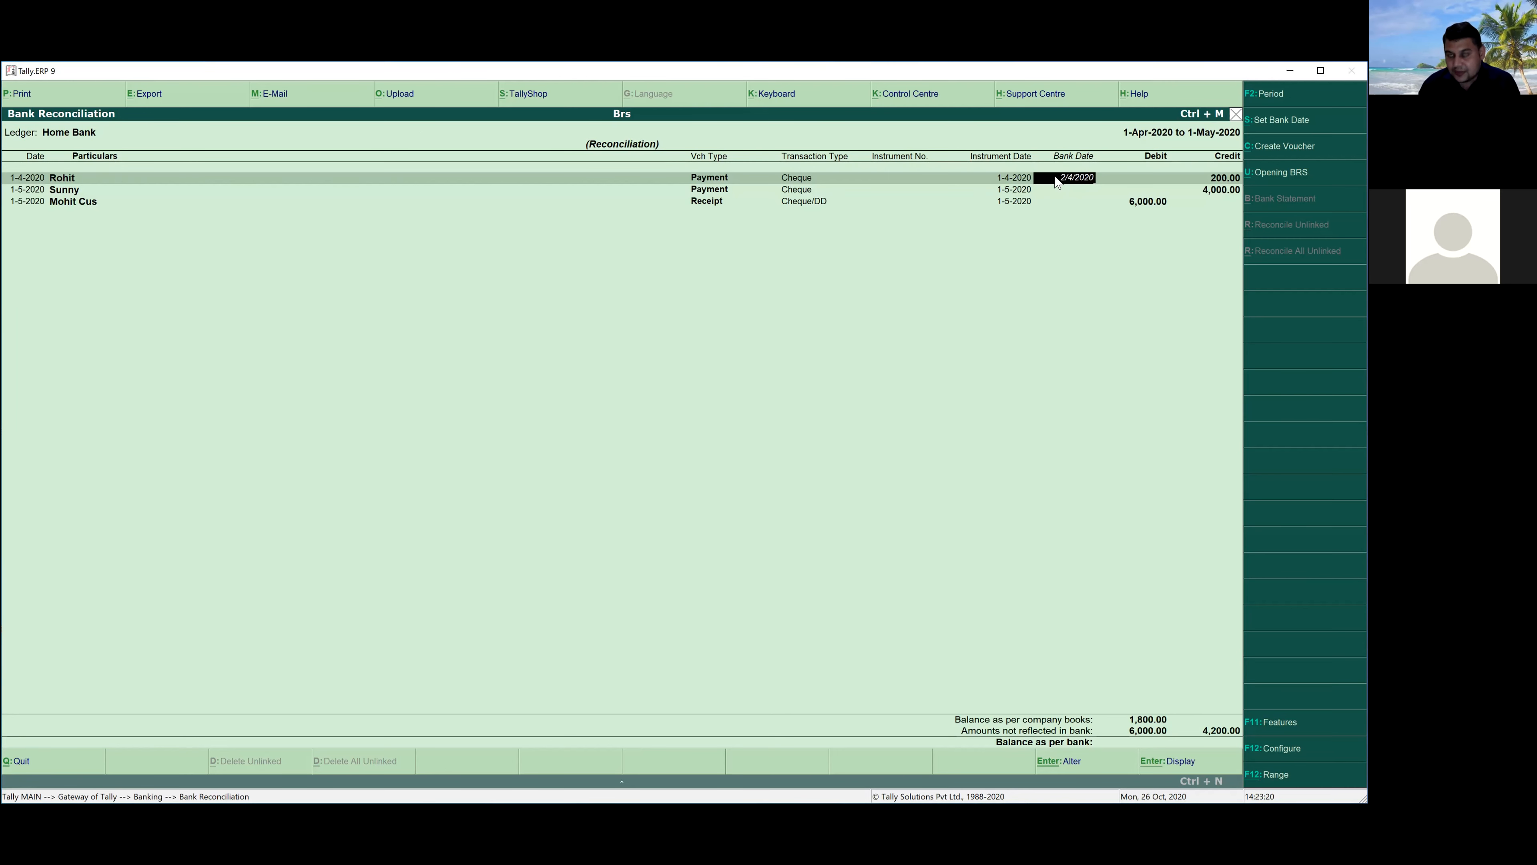
pyautogui.press('Return')
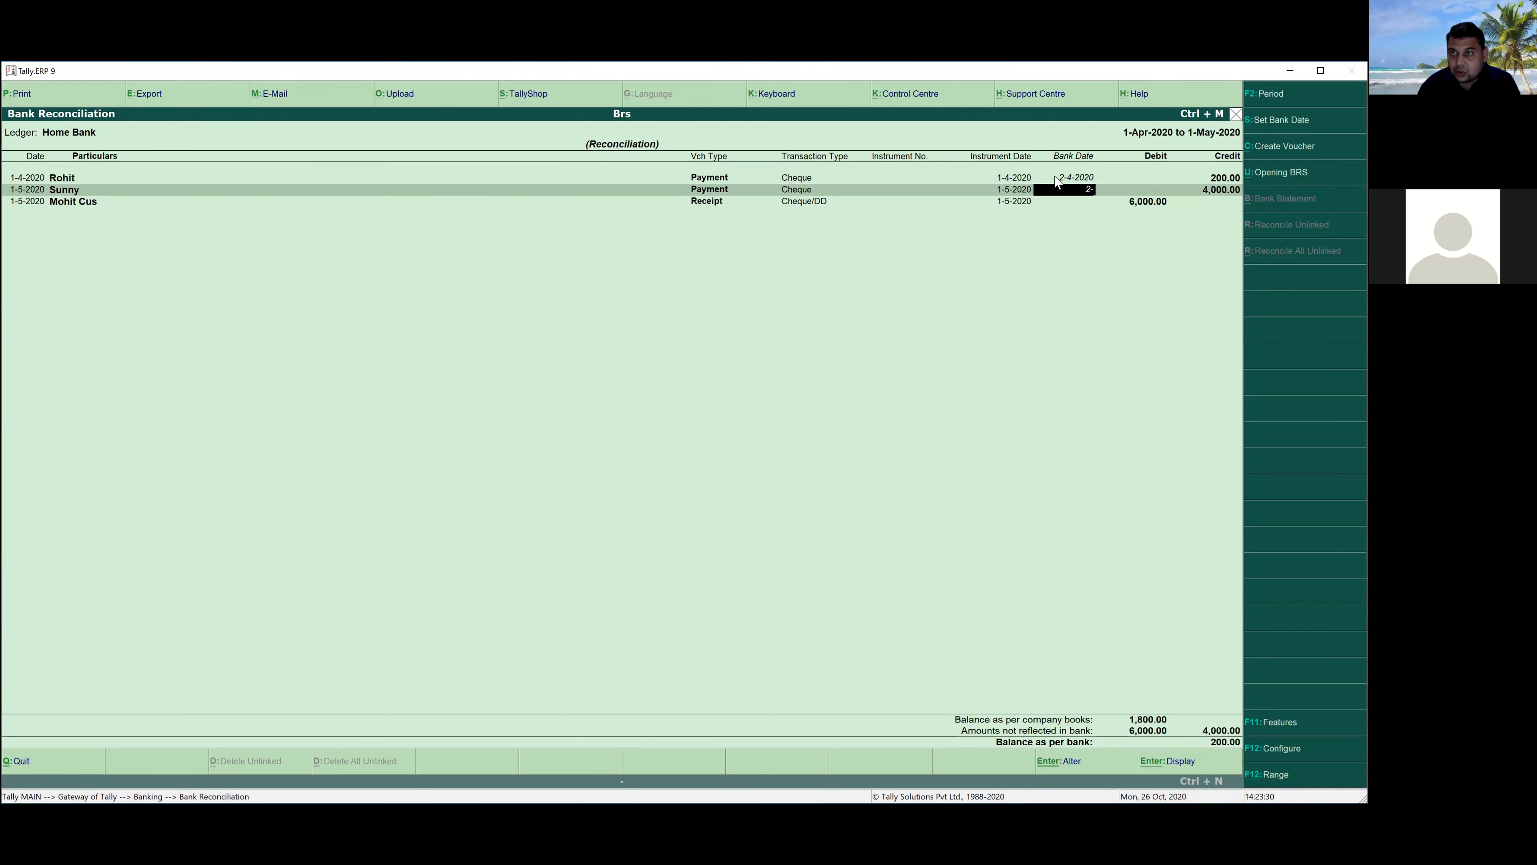
# Step: Set the bank date of the 4,000.00 payment to 2-5-20
pyautogui.write('5-')
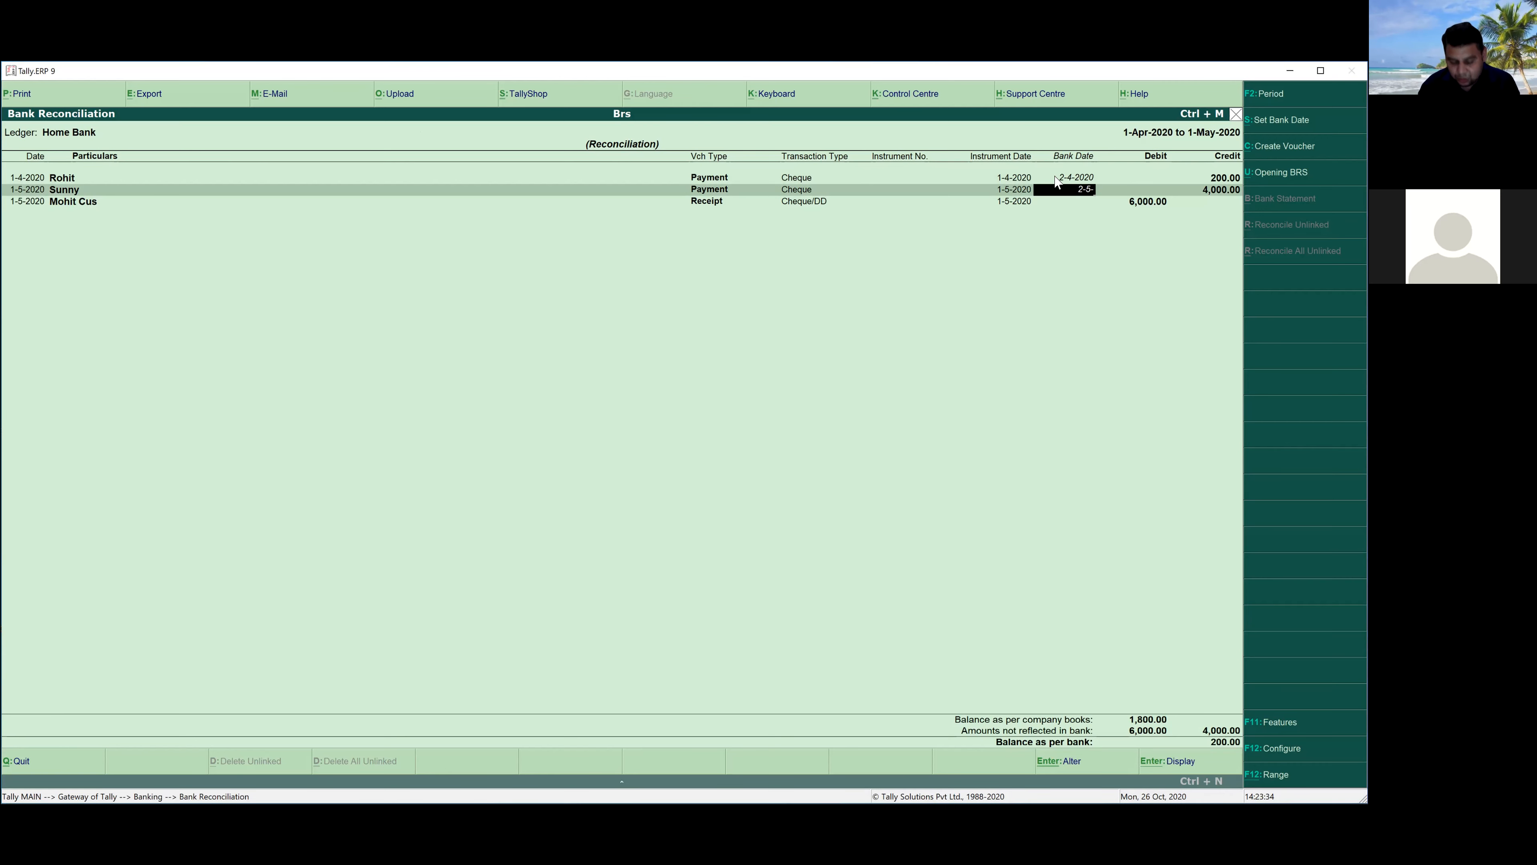
pyautogui.write('20')
pyautogui.press('Return')
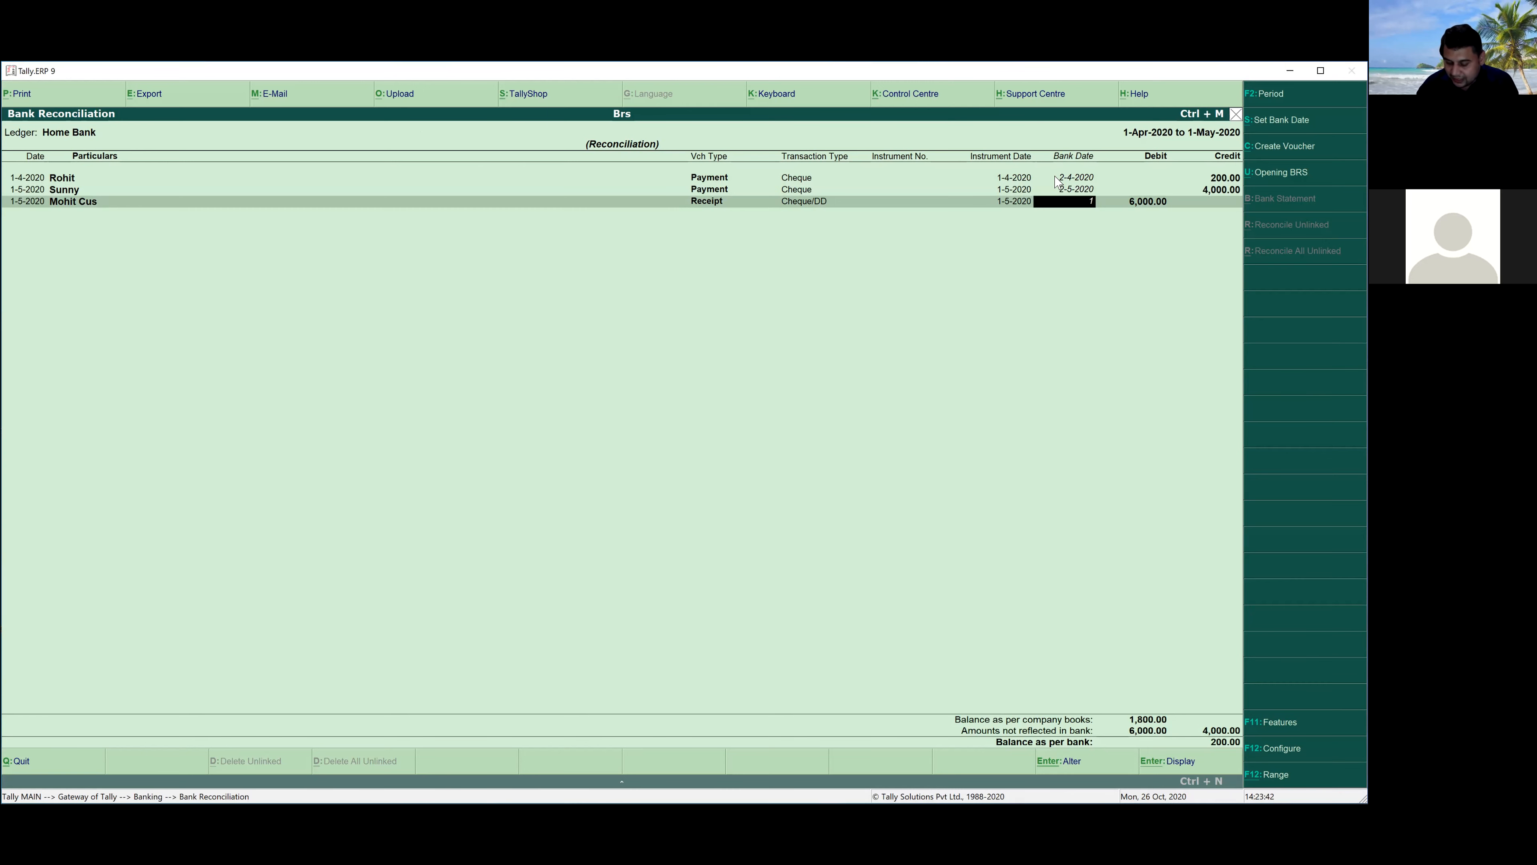
# Step: Set the bank date of the 6,000.00 Cheque/DD receipt to 1/6/20
pyautogui.write('1/6')
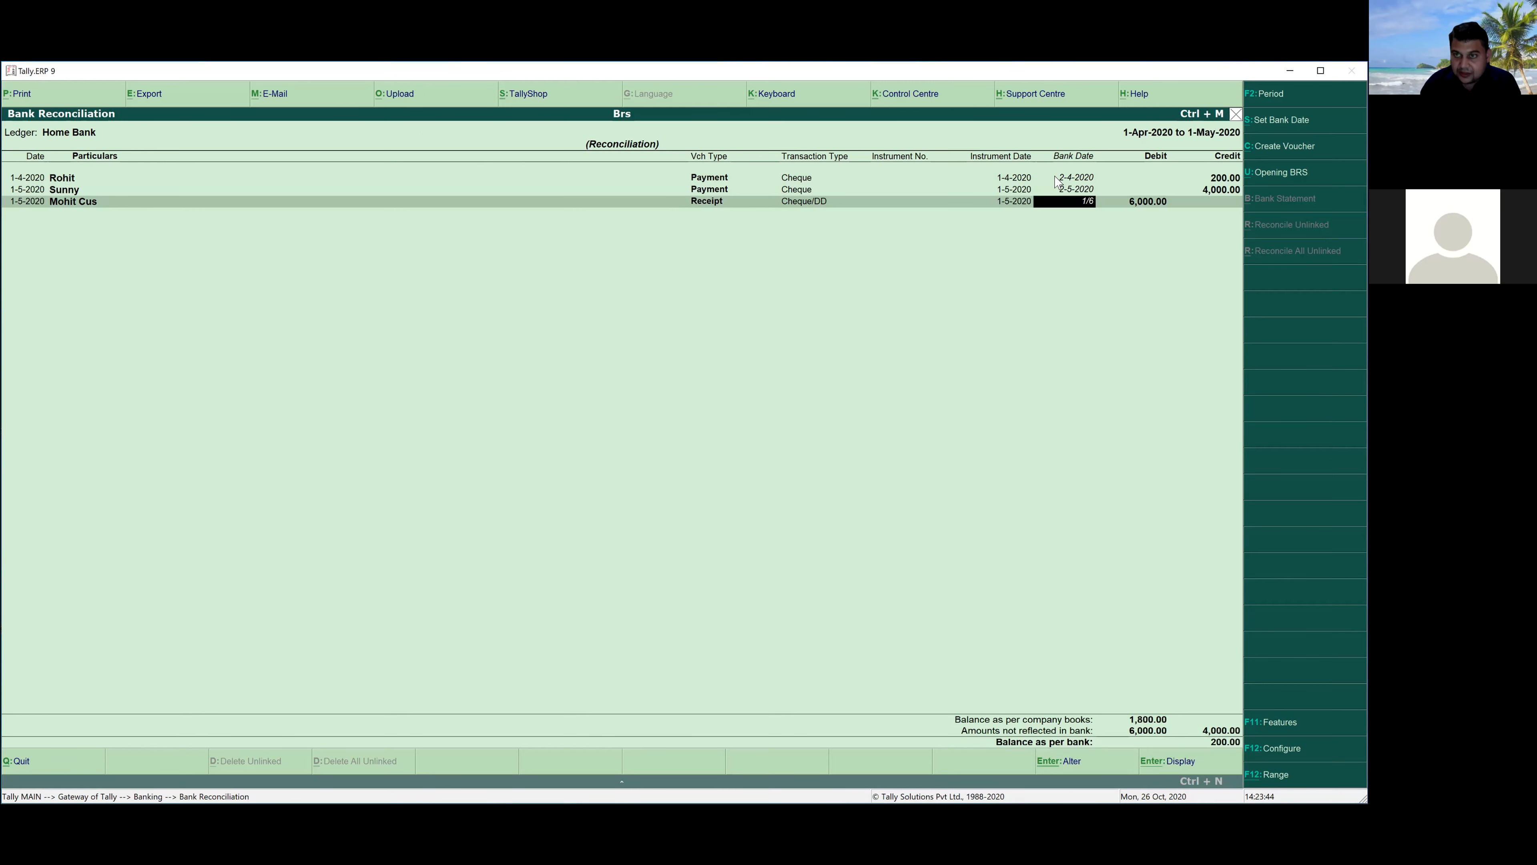
pyautogui.write('/20')
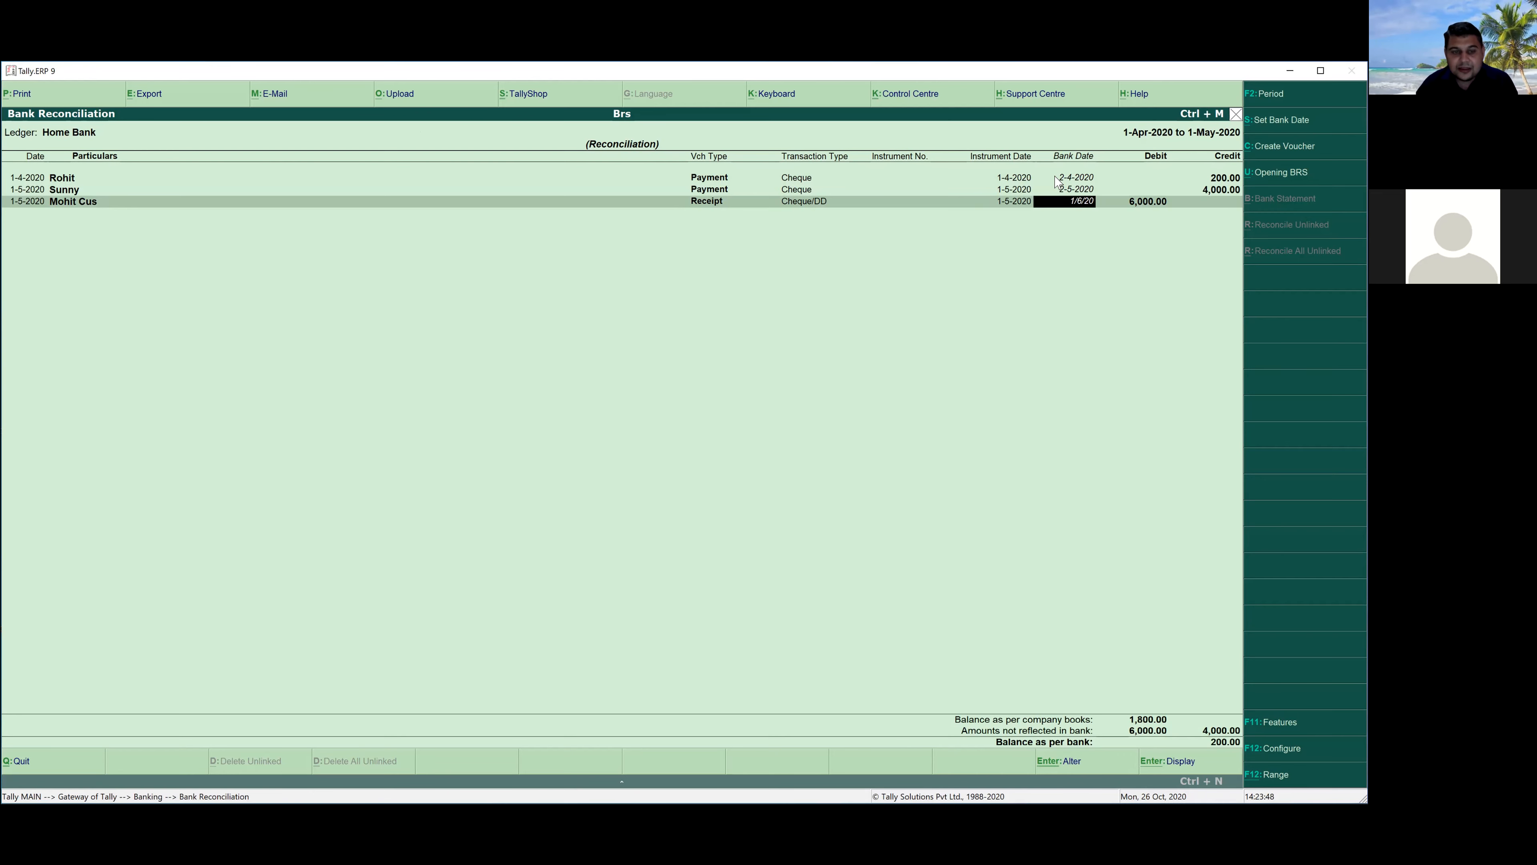
pyautogui.press('Return')
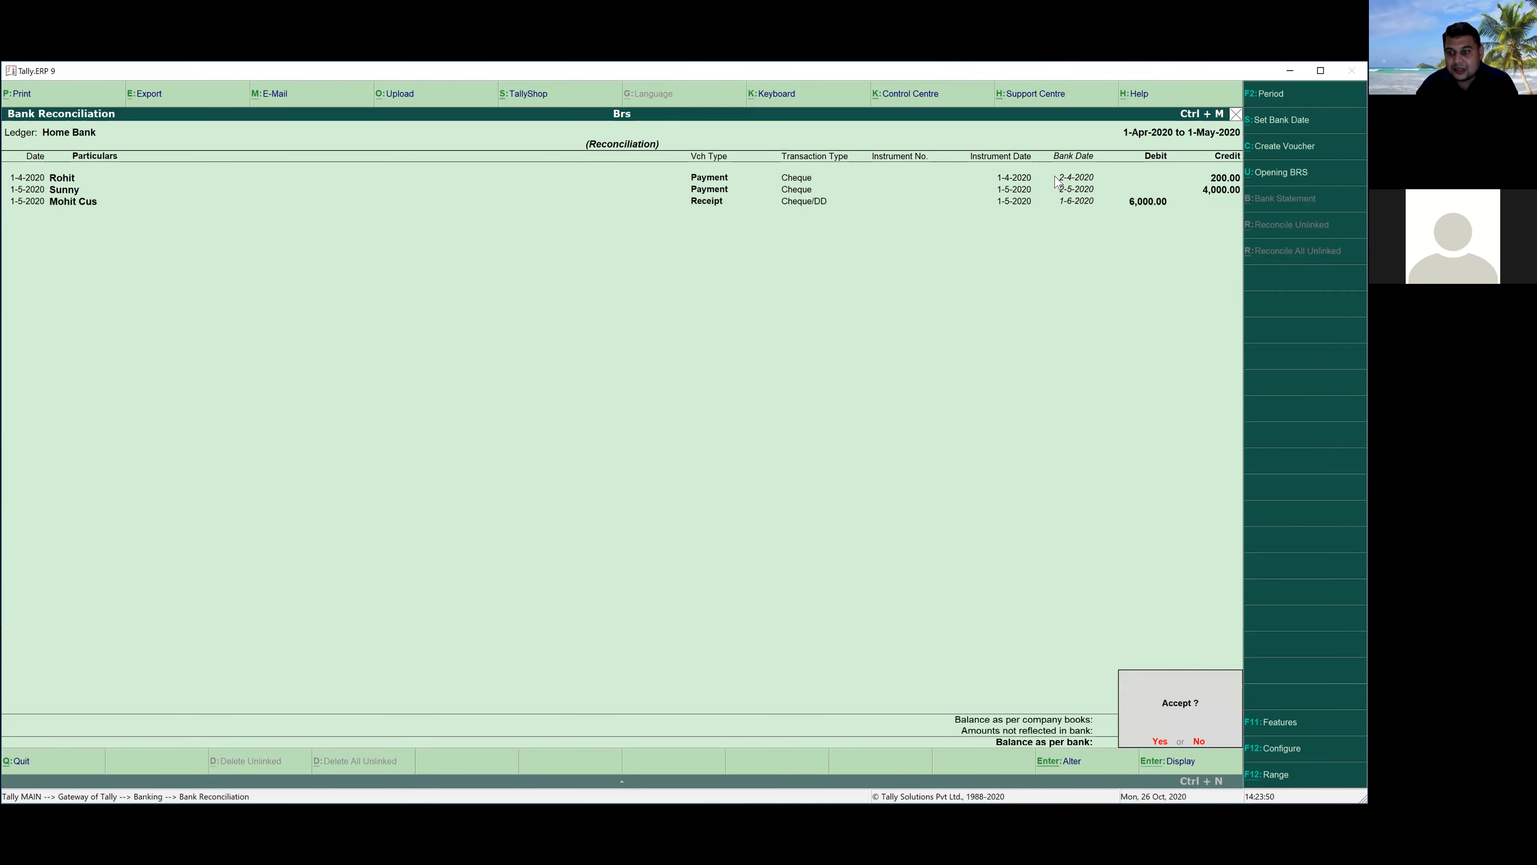
pyautogui.press('Return')
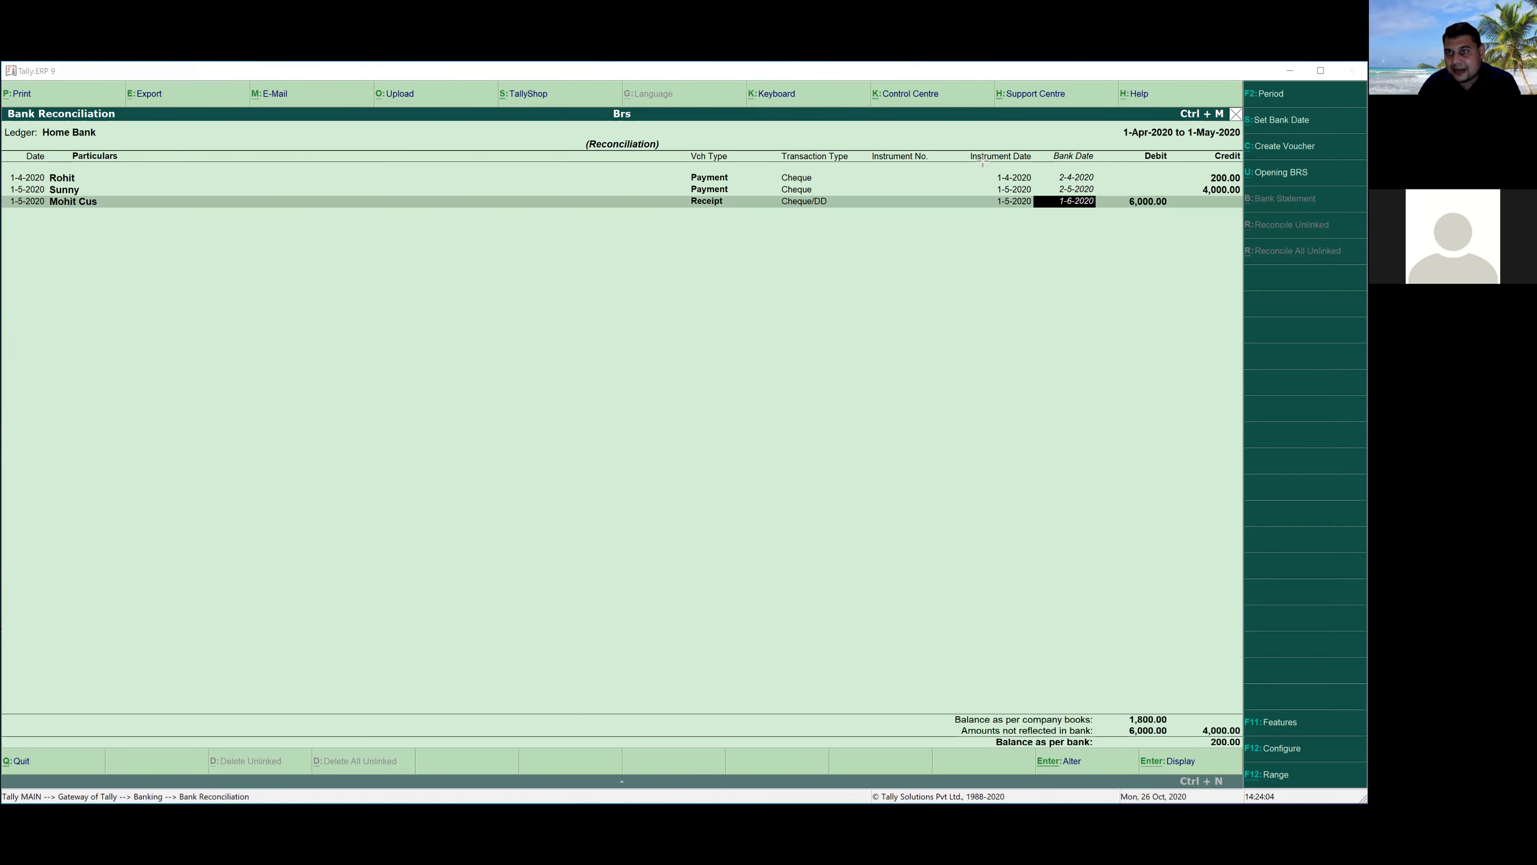
# Step: Accept and save the bank dates entered in the Home Bank reconciliation
pyautogui.moveTo(982, 159); pyautogui.dragTo(1113, 239)
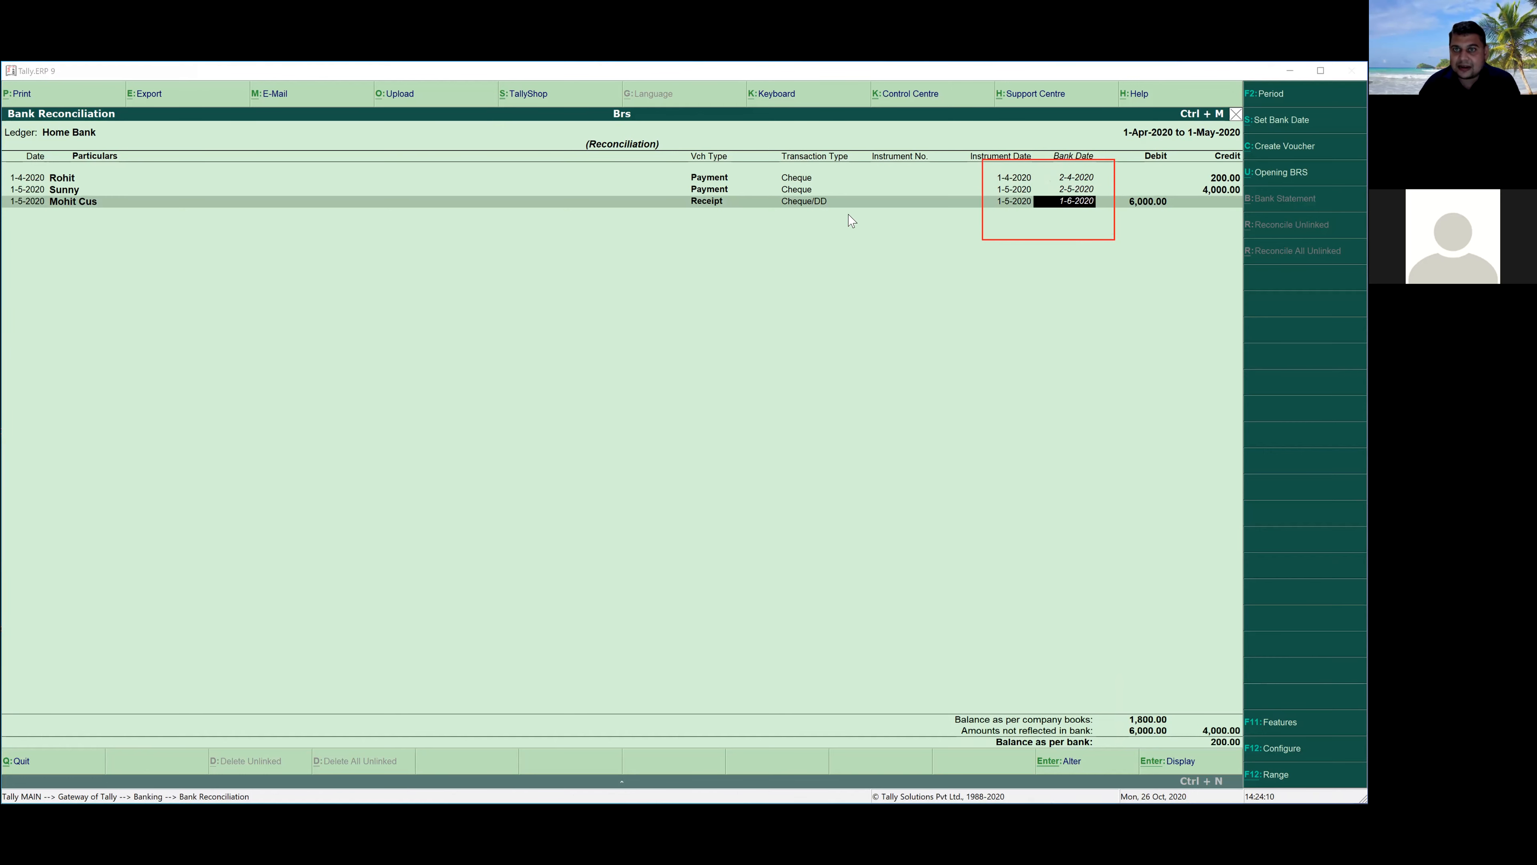
pyautogui.click(840, 164)
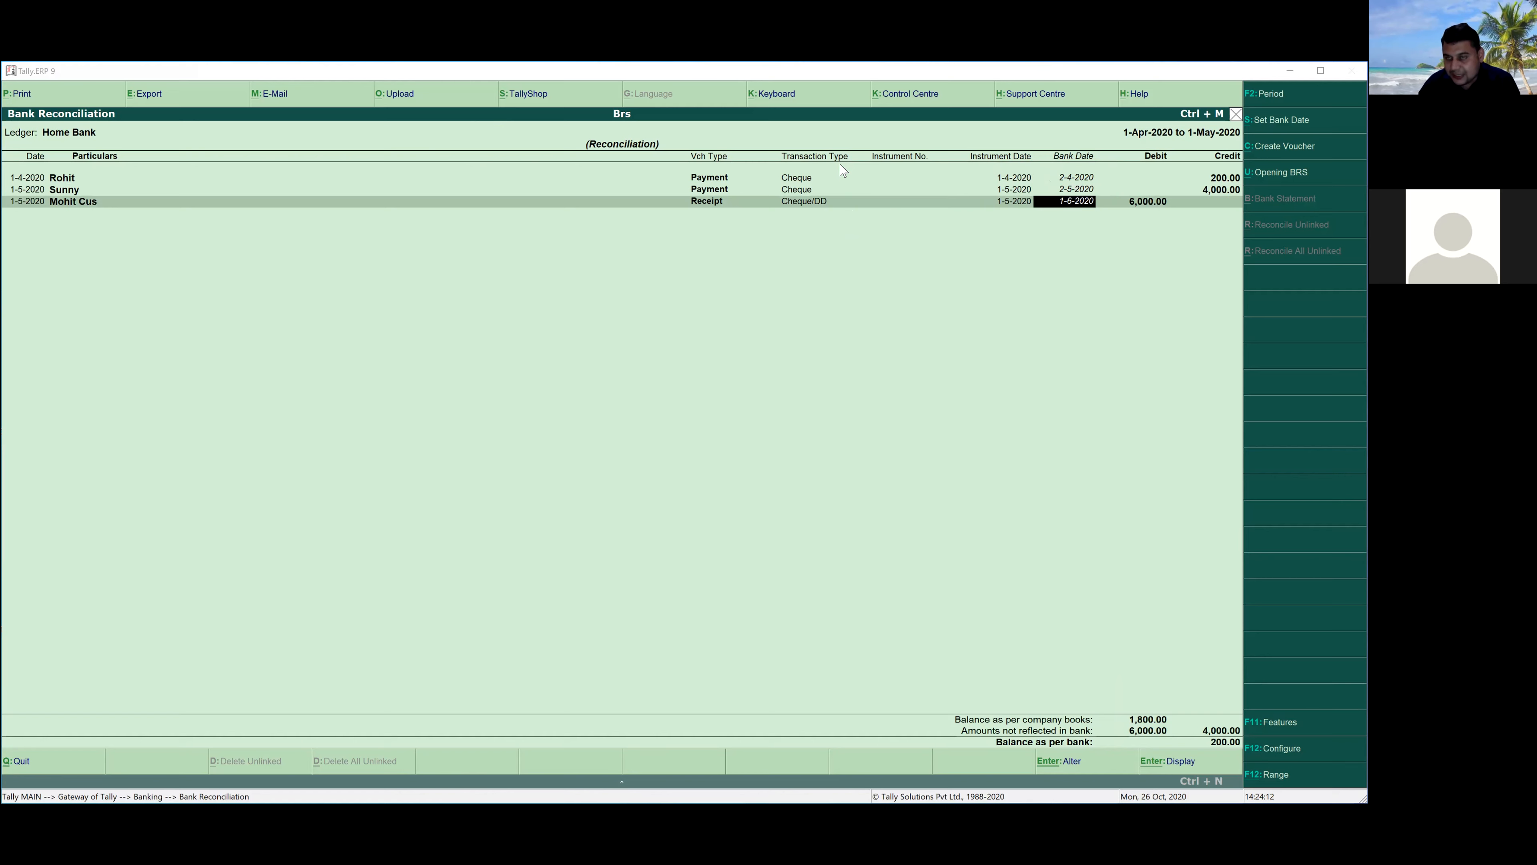
pyautogui.click(719, 340)
pyautogui.press('Return')
pyautogui.press('Return')
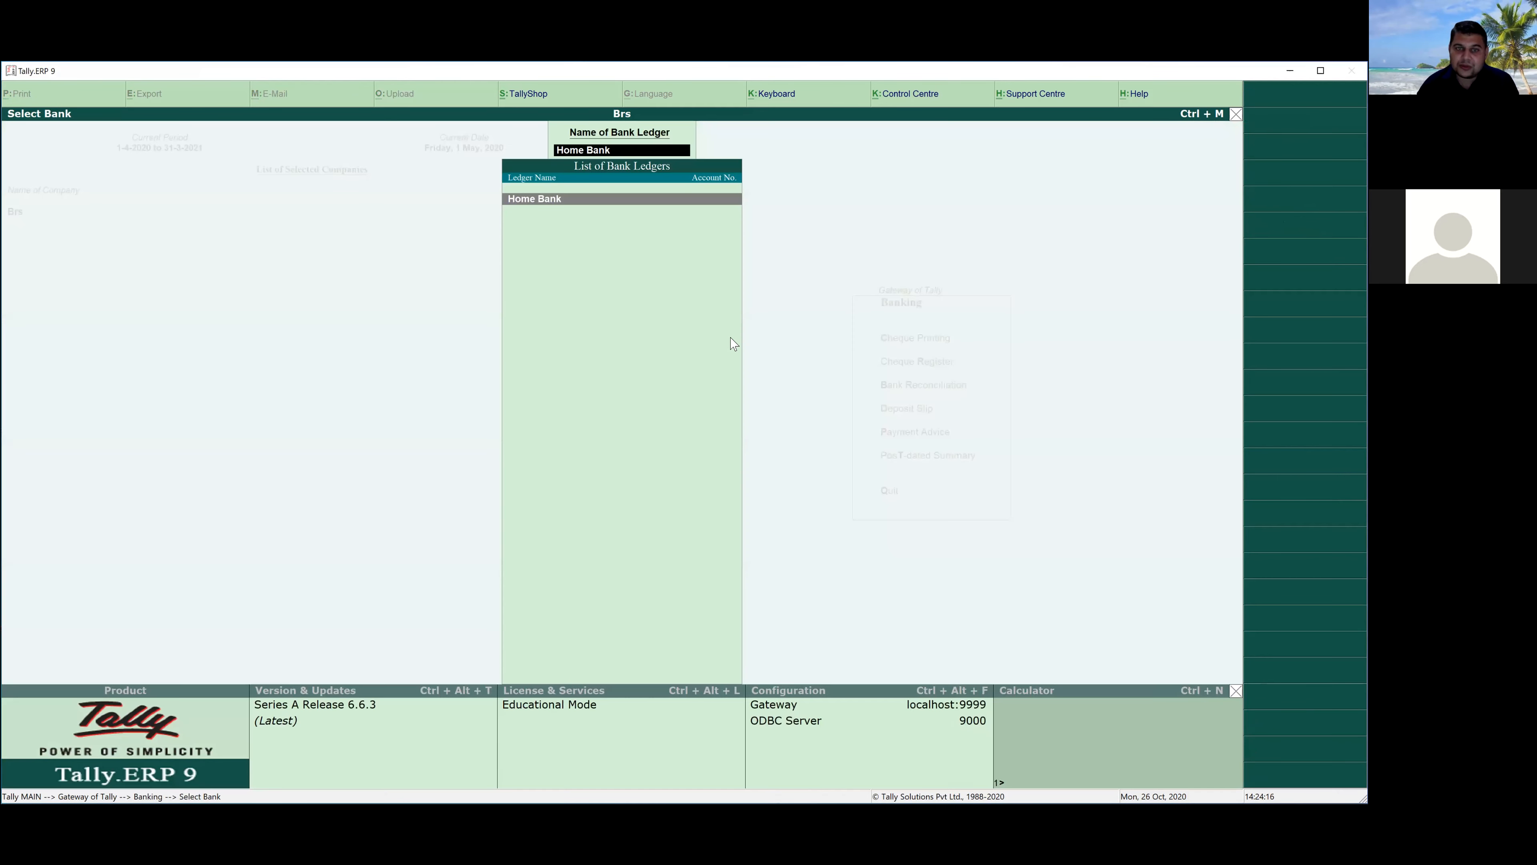